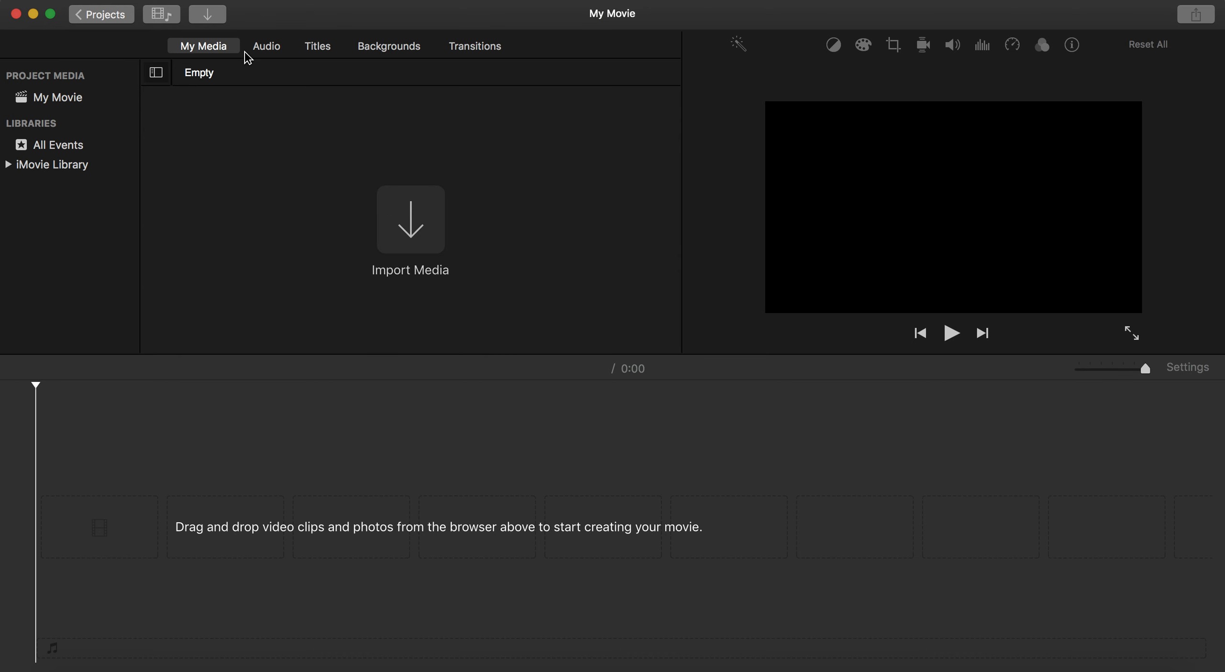
- Show the Effects folder of the built-in sound effects in the audio browser
left_click(267, 54)
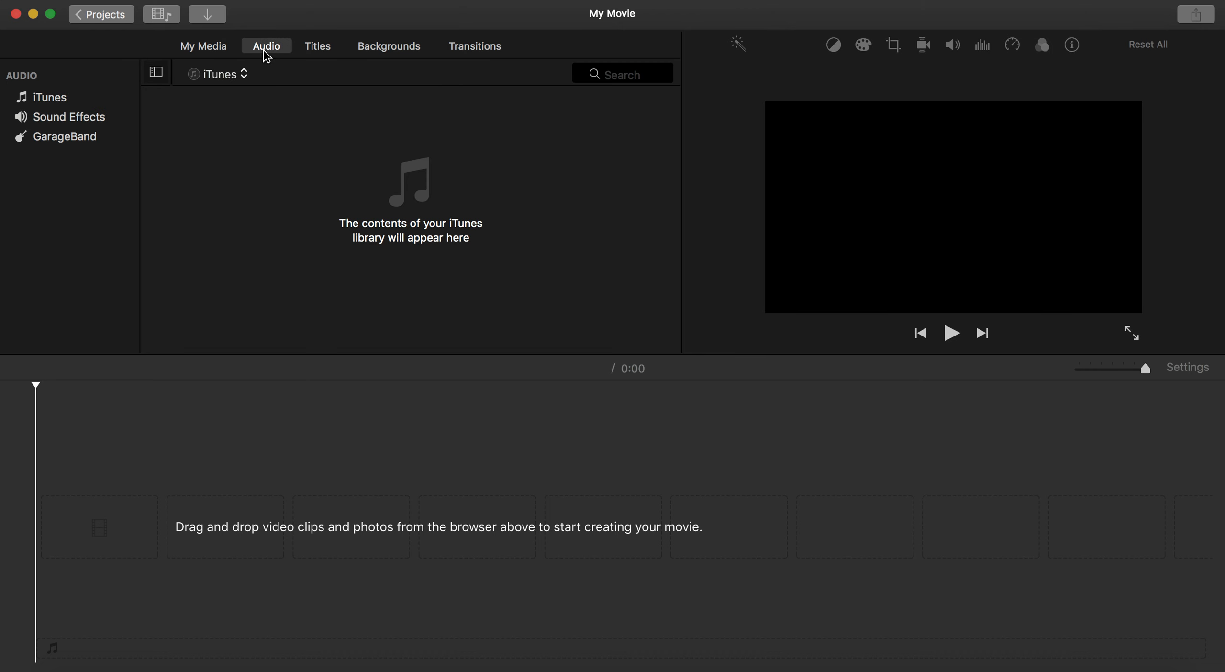
left_click(67, 123)
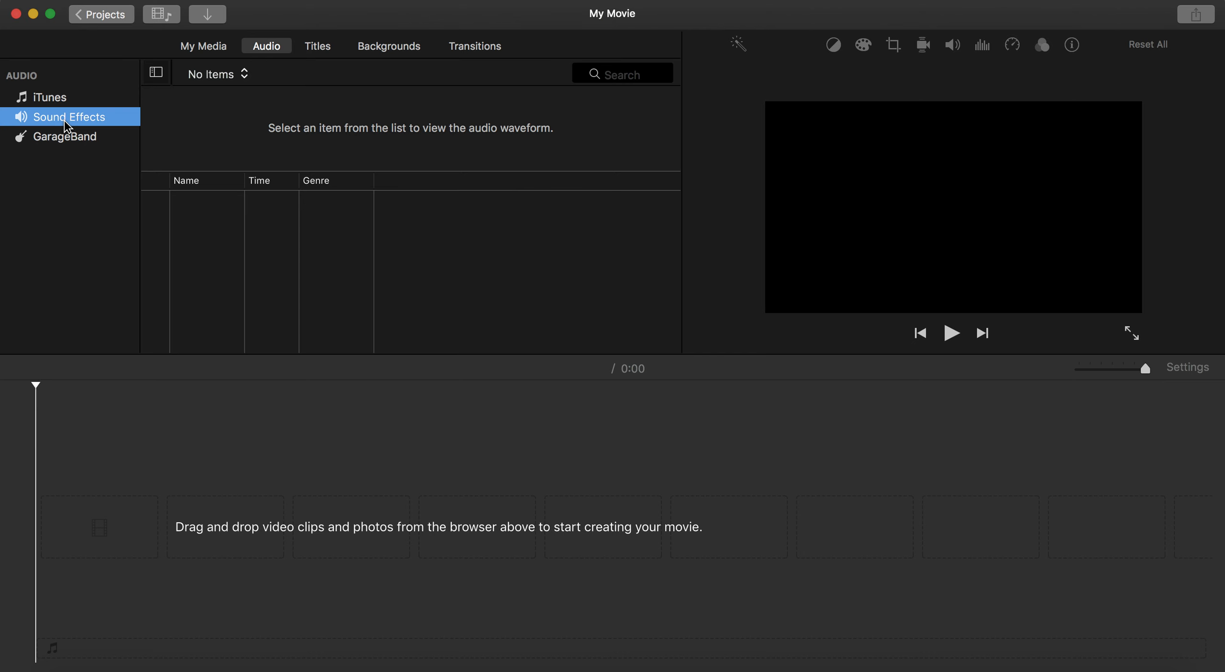
left_click(238, 76)
left_click(142, 77)
left_click(223, 80)
left_click(273, 98)
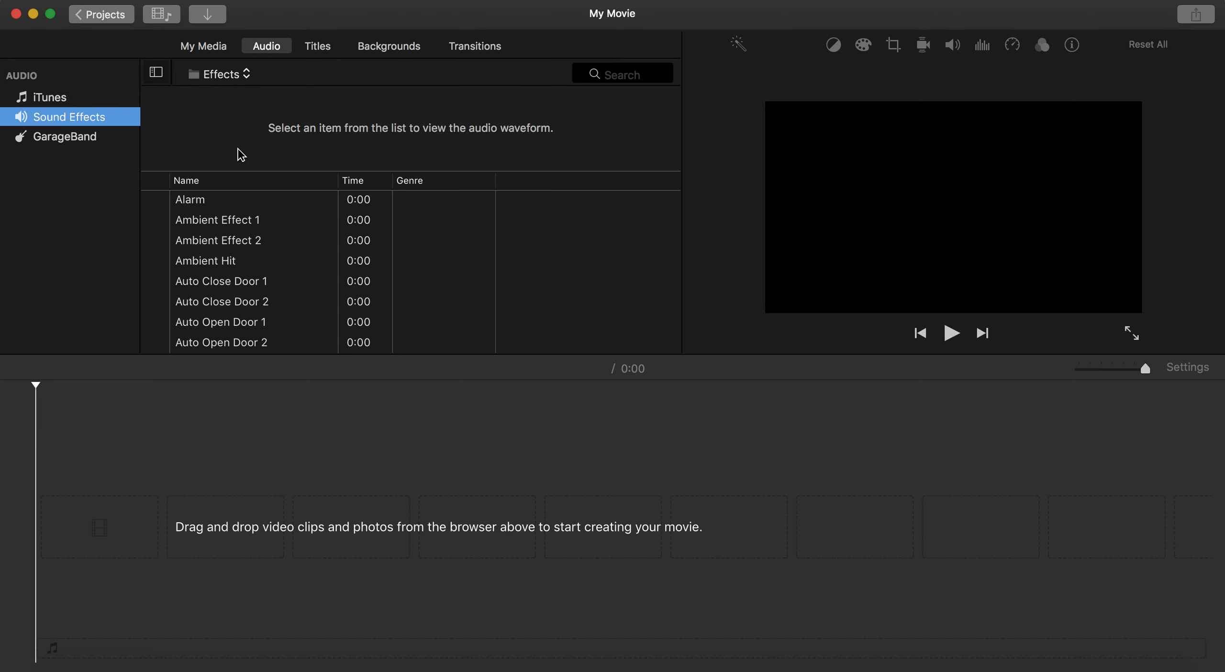
- Preview the sound effects Auto Close Door 2, Alarm, Ambient Effect 1 and Ambient Effect 2, with the system volume raised
left_click(284, 197)
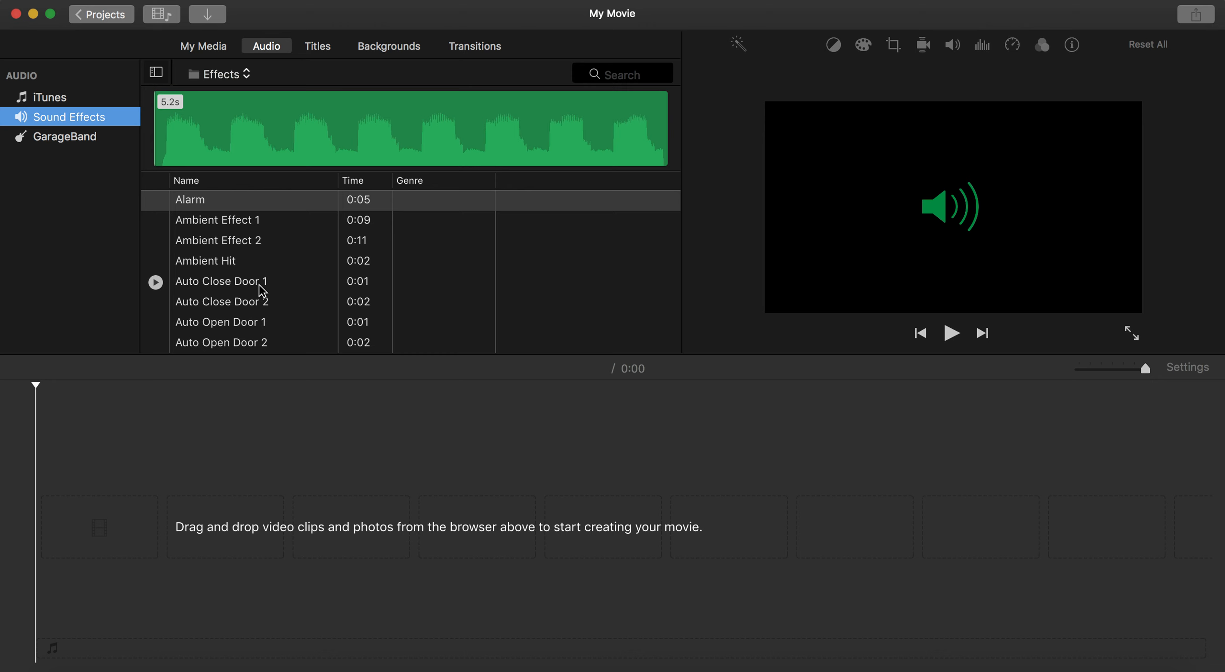
key("XF86AudioMute")
key("XF86AudioRaiseVolume")
left_click(191, 303)
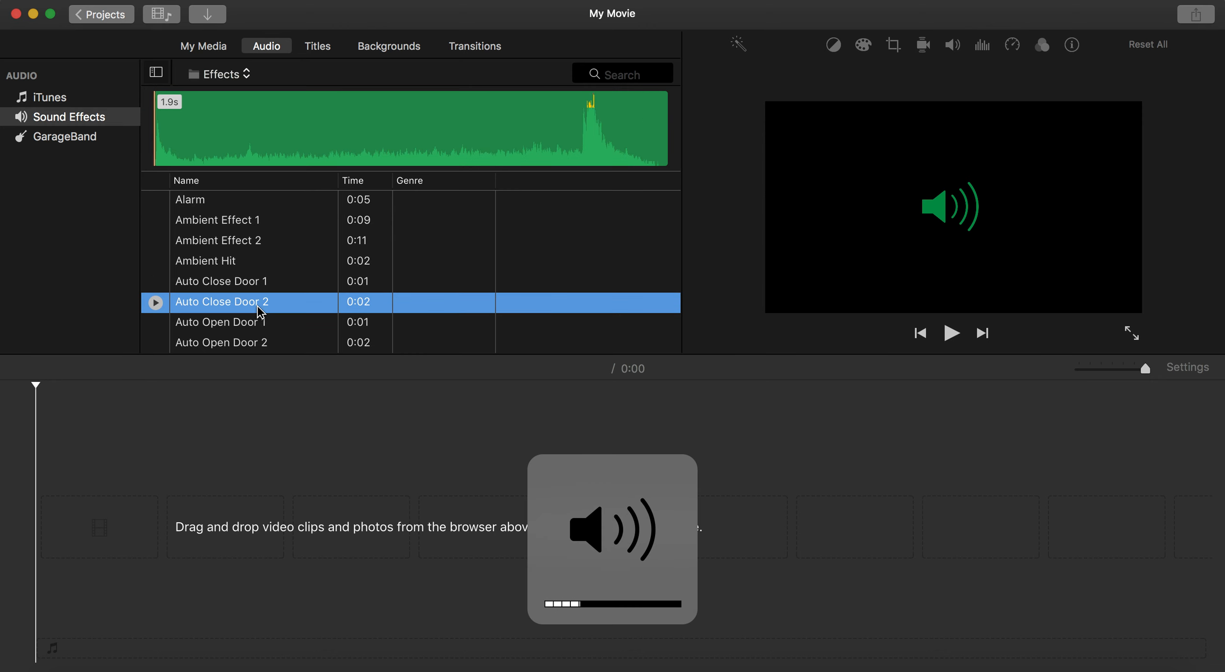
left_click(155, 302)
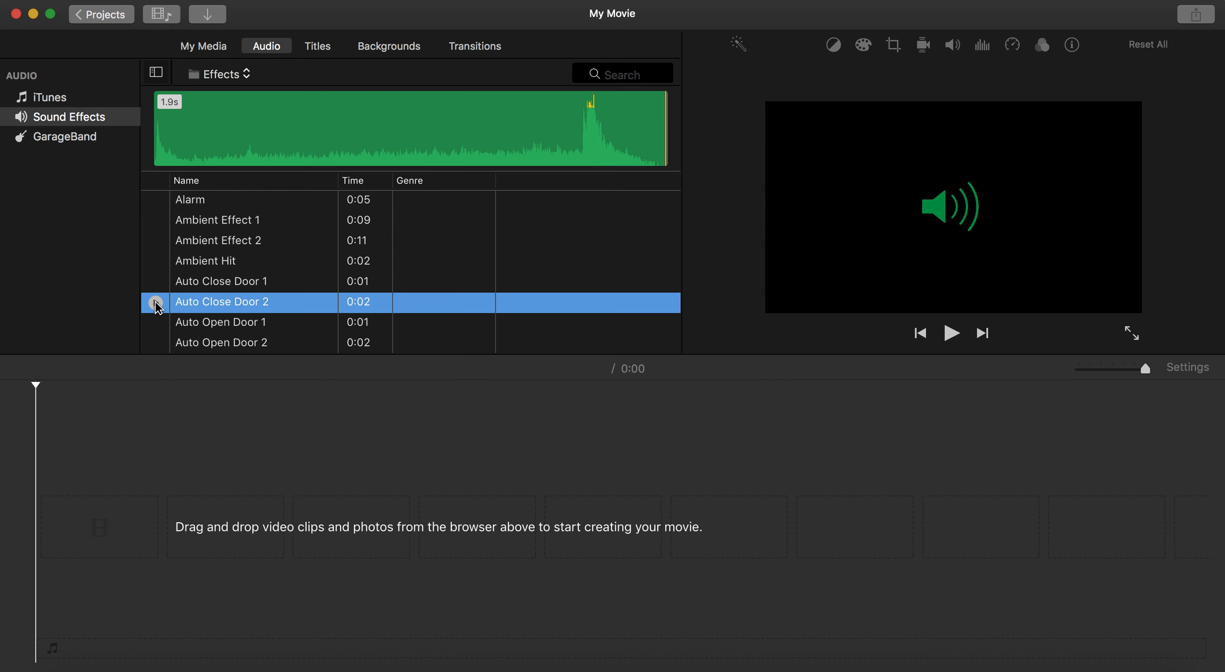
left_click(155, 200)
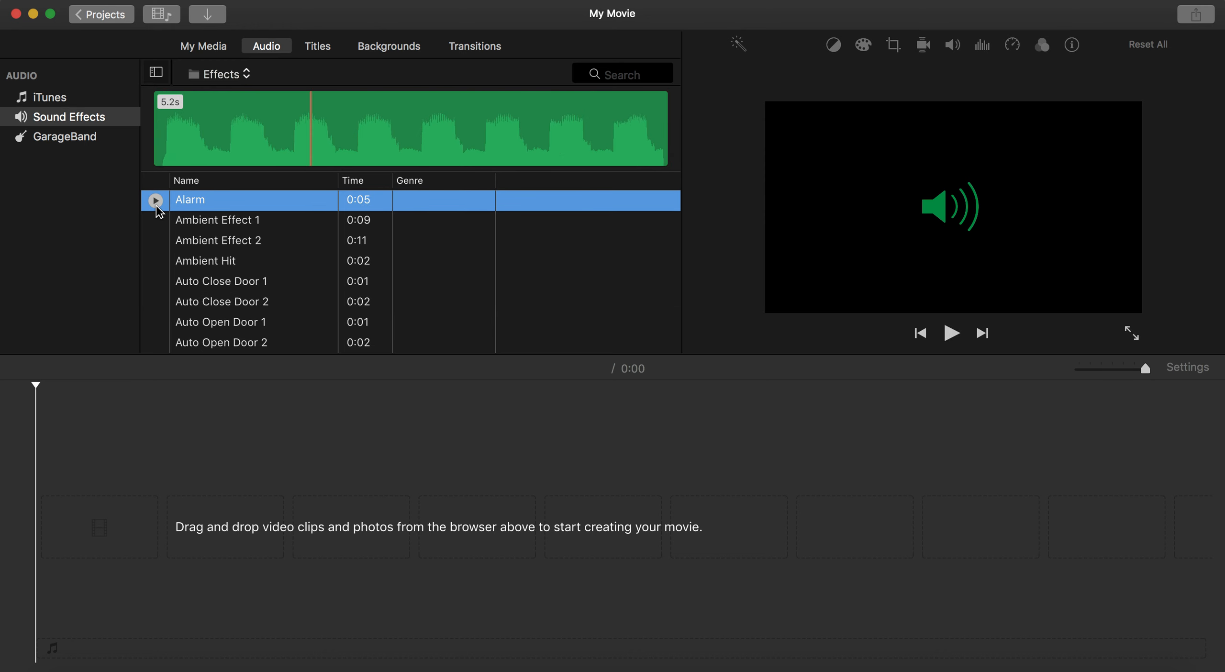
left_click(155, 220)
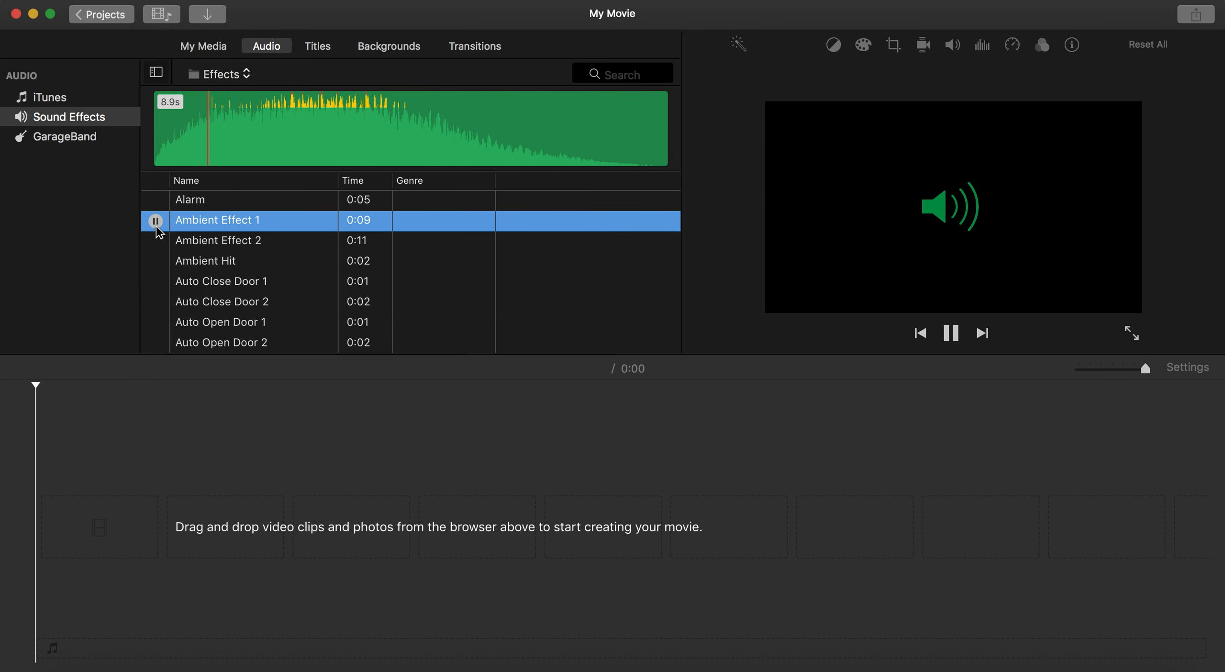
left_click(156, 242)
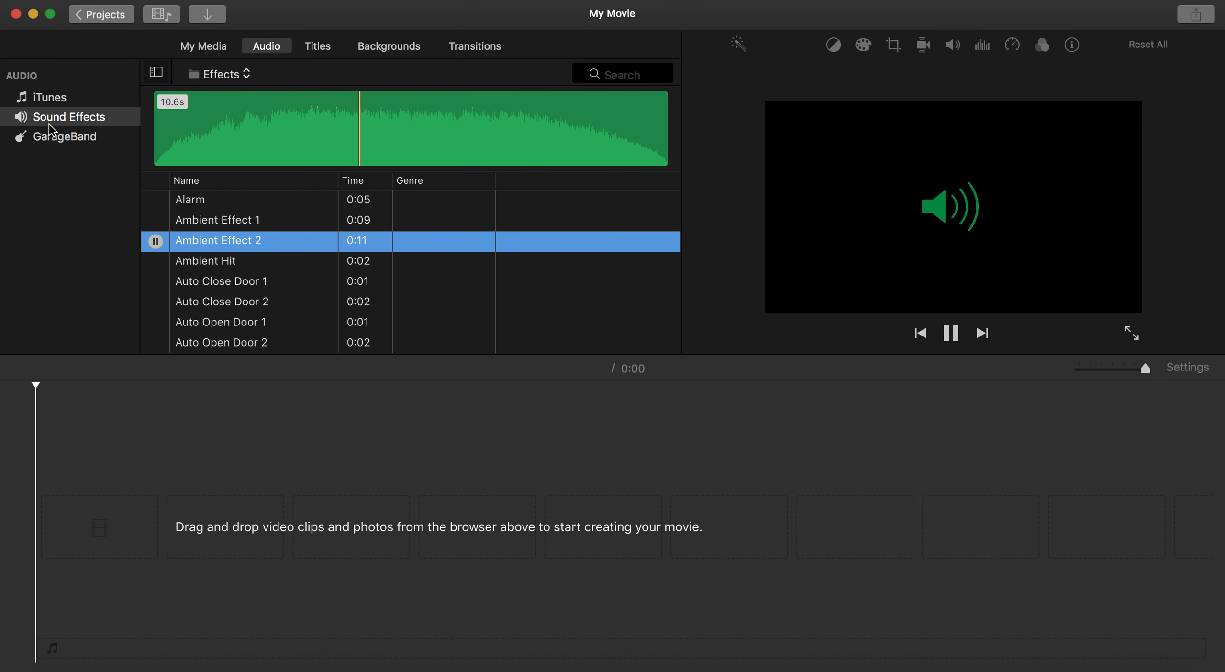
- Look through the GarageBand and iTunes audio sources for available music
left_click(55, 138)
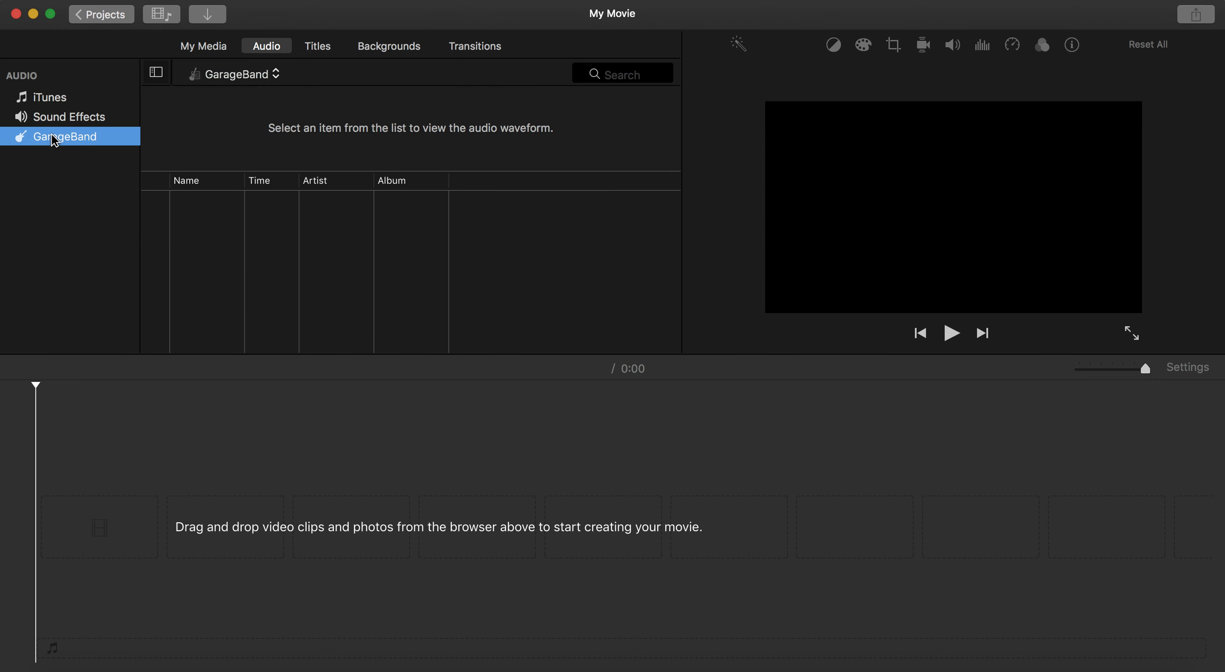
left_click(46, 102)
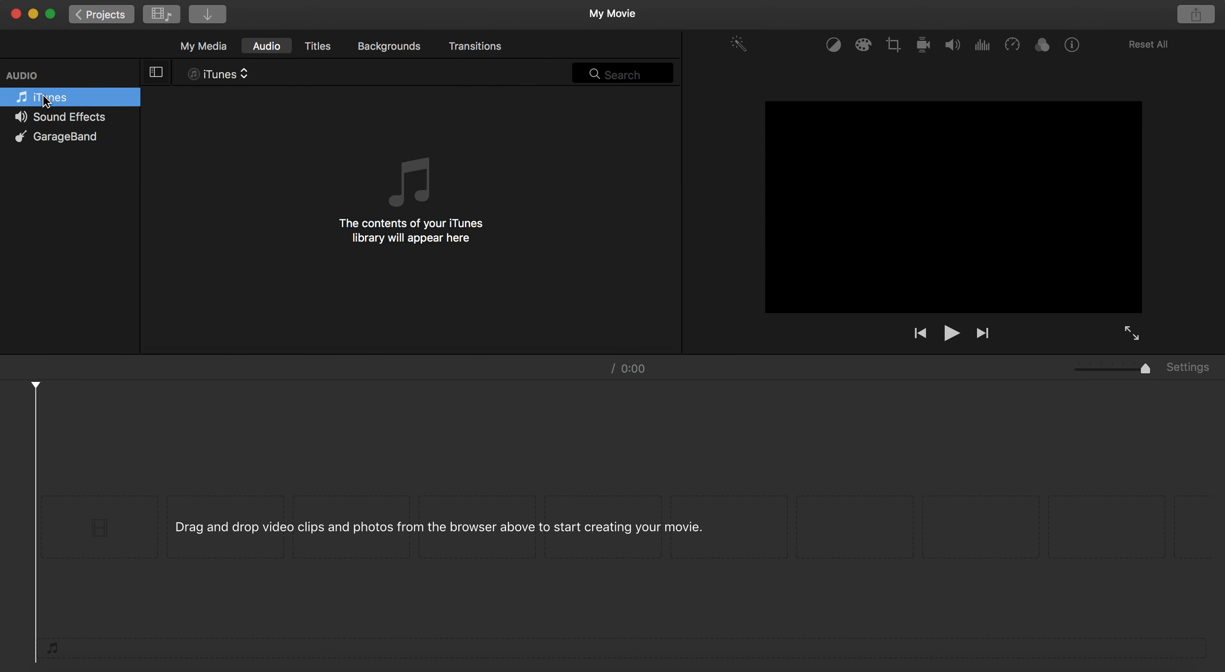
left_click(331, 565)
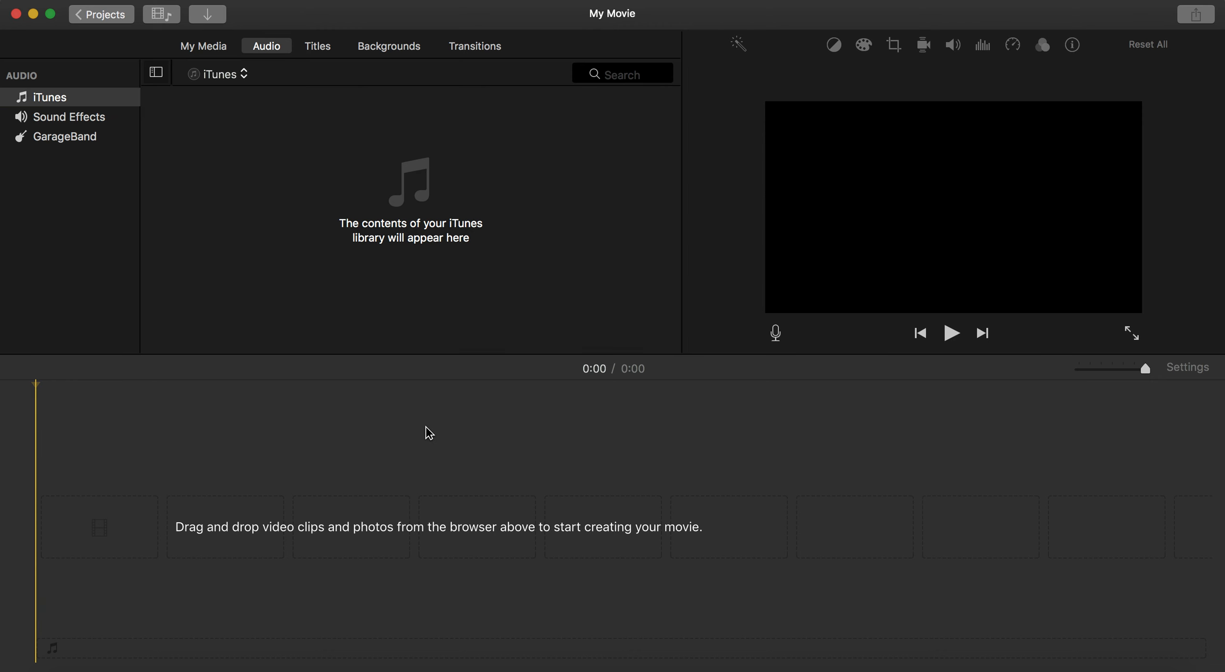
- Add the Line Lower Third title to the empty timeline
left_click(318, 46)
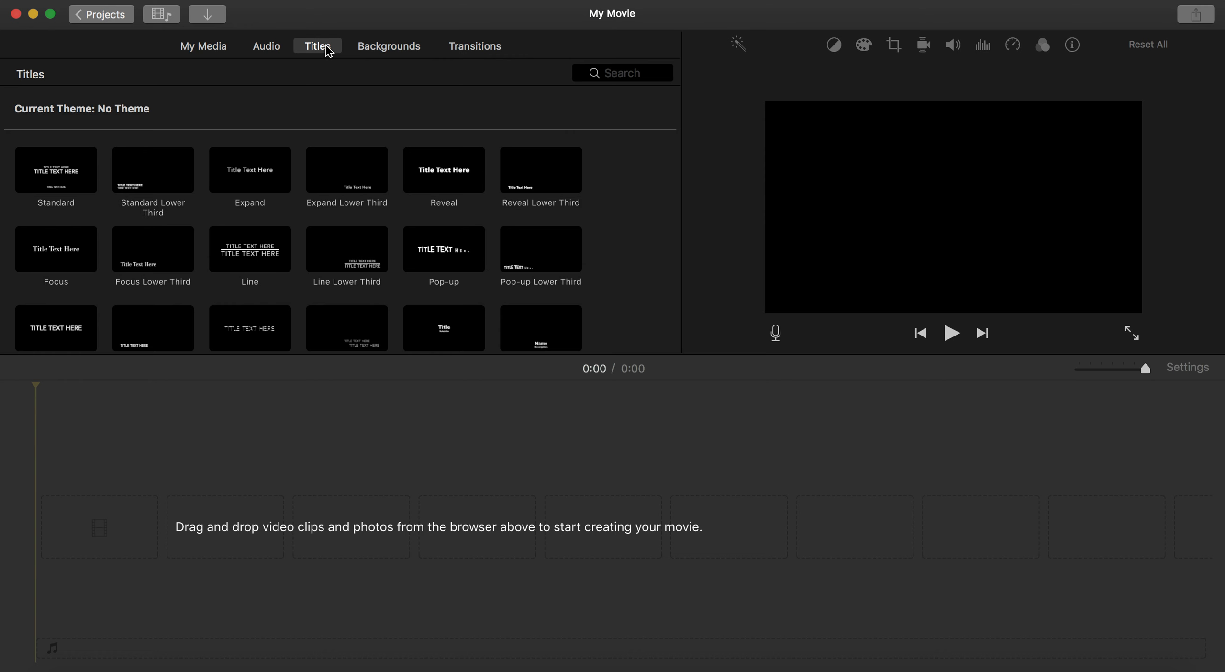
left_click(247, 253)
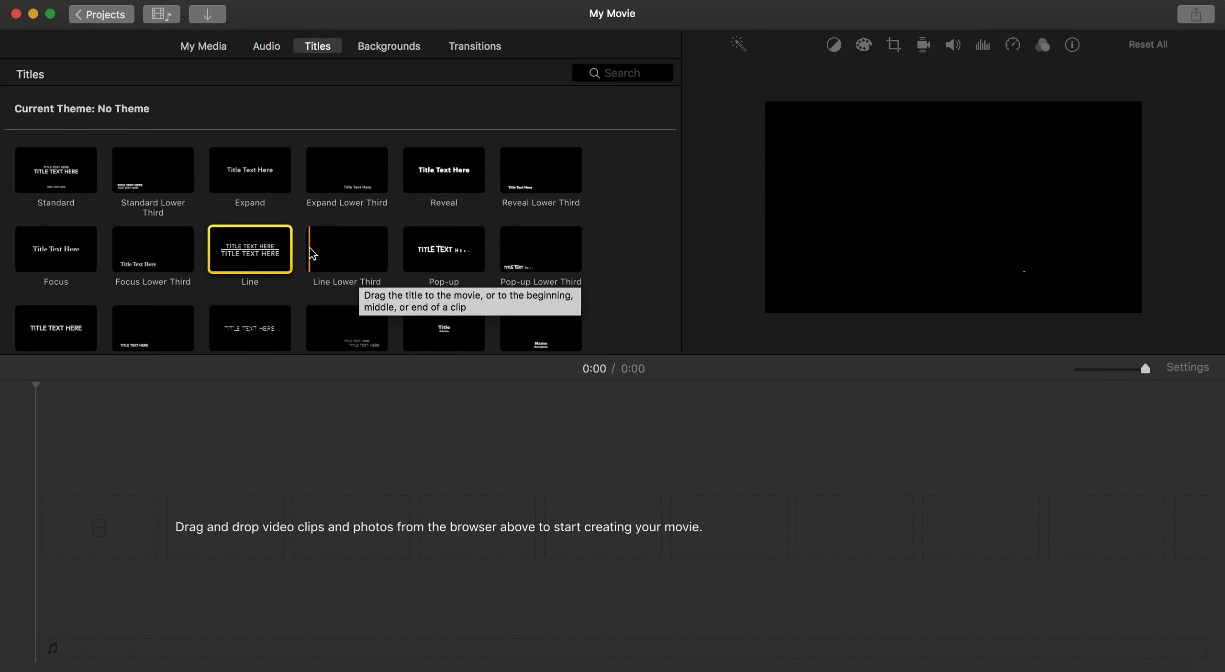
left_click(332, 253)
left_click_drag(333, 252, 363, 508)
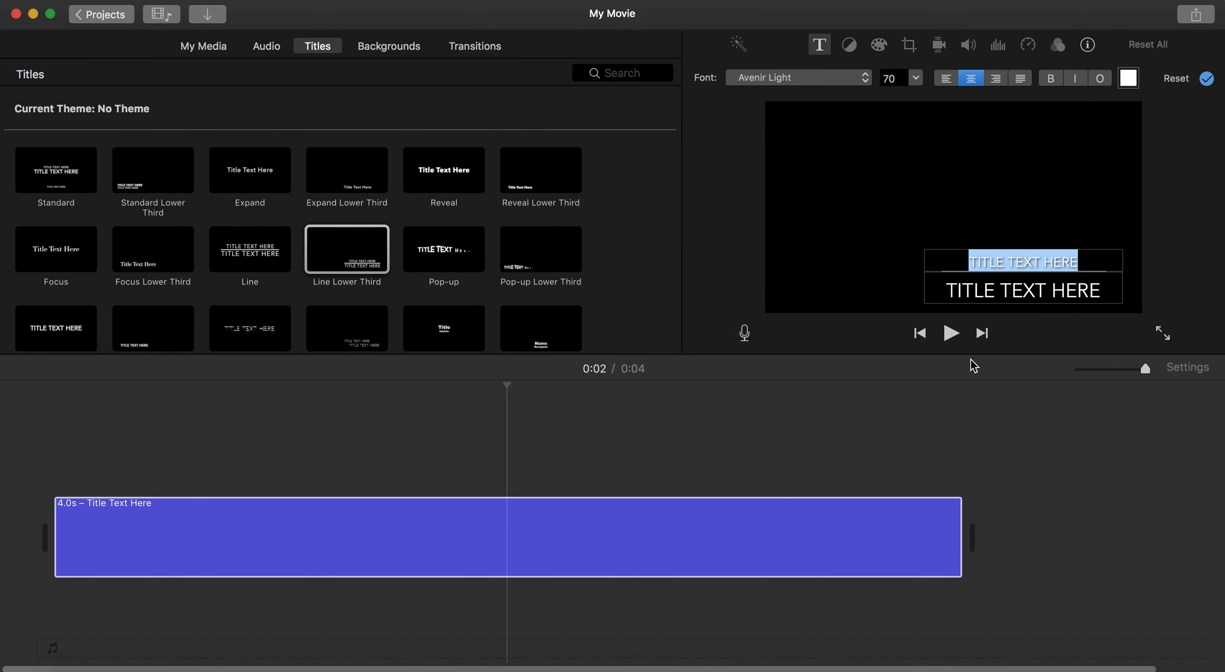
- Replace the title's upper line with "THIS IS US" and its lower line with "WOMEN AND FAMILY"
double_click(998, 263)
triple_click(998, 263)
type("THIS IS US")
left_click(998, 297)
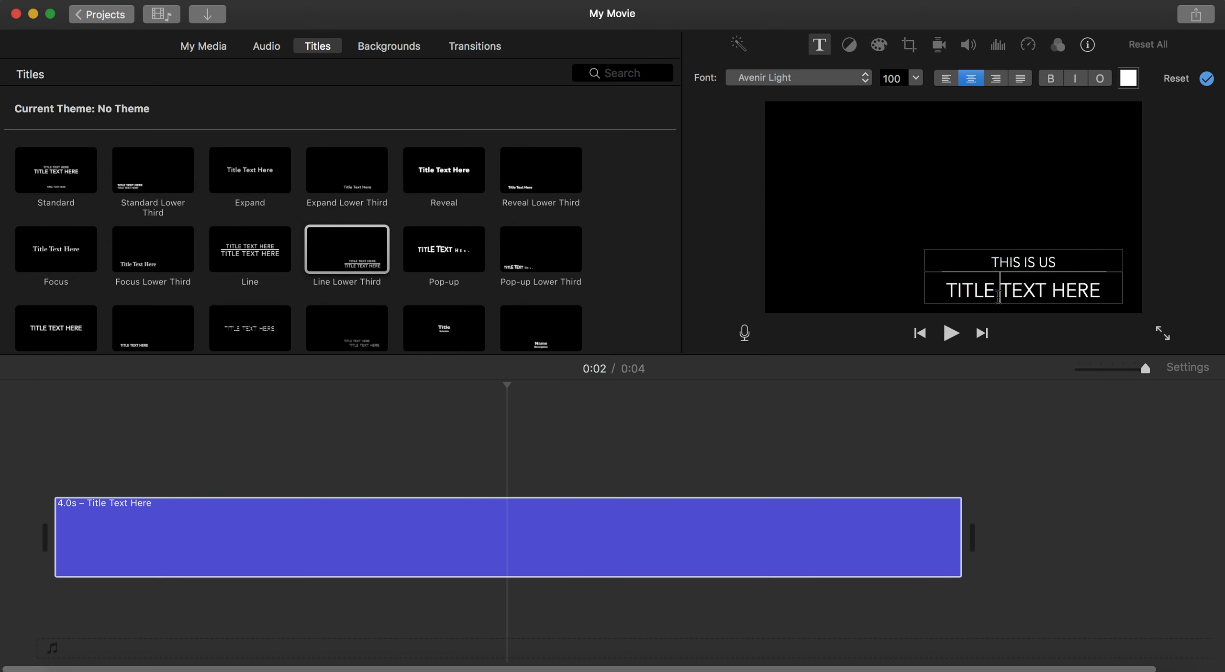
triple_click(1001, 301)
type("WOMEN AND FAMILY")
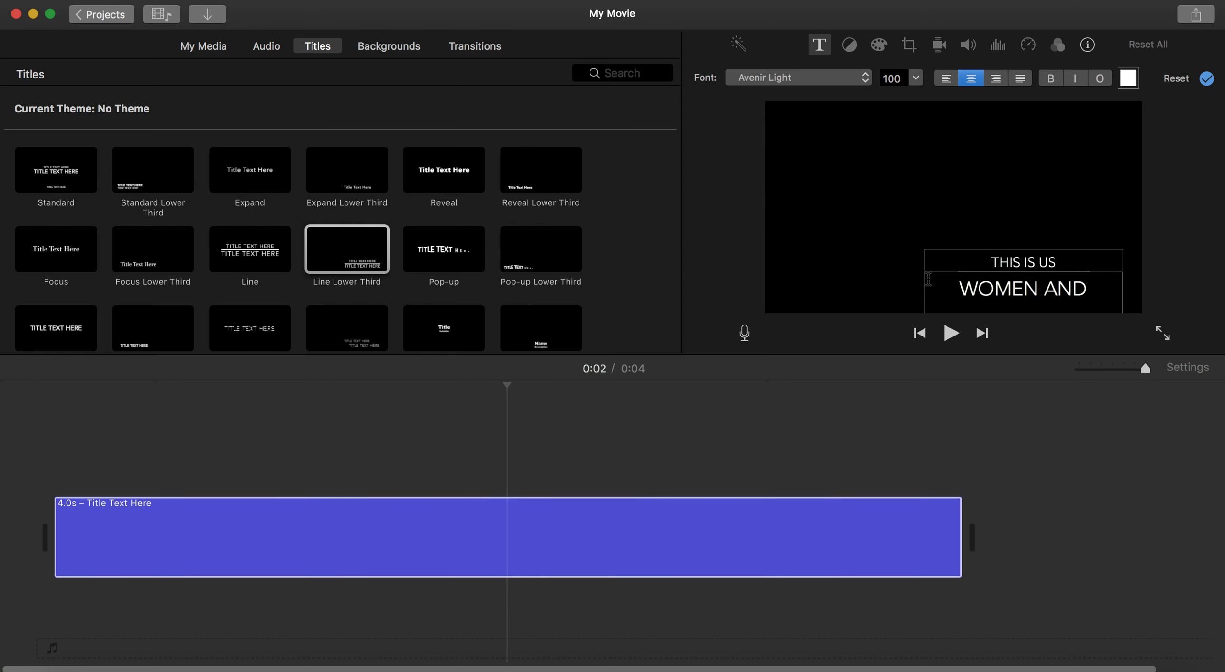
- Set the font size of the title's "WOMEN AND FAMILY" line to 80
left_click_drag(936, 275, 936, 252)
left_click(936, 252)
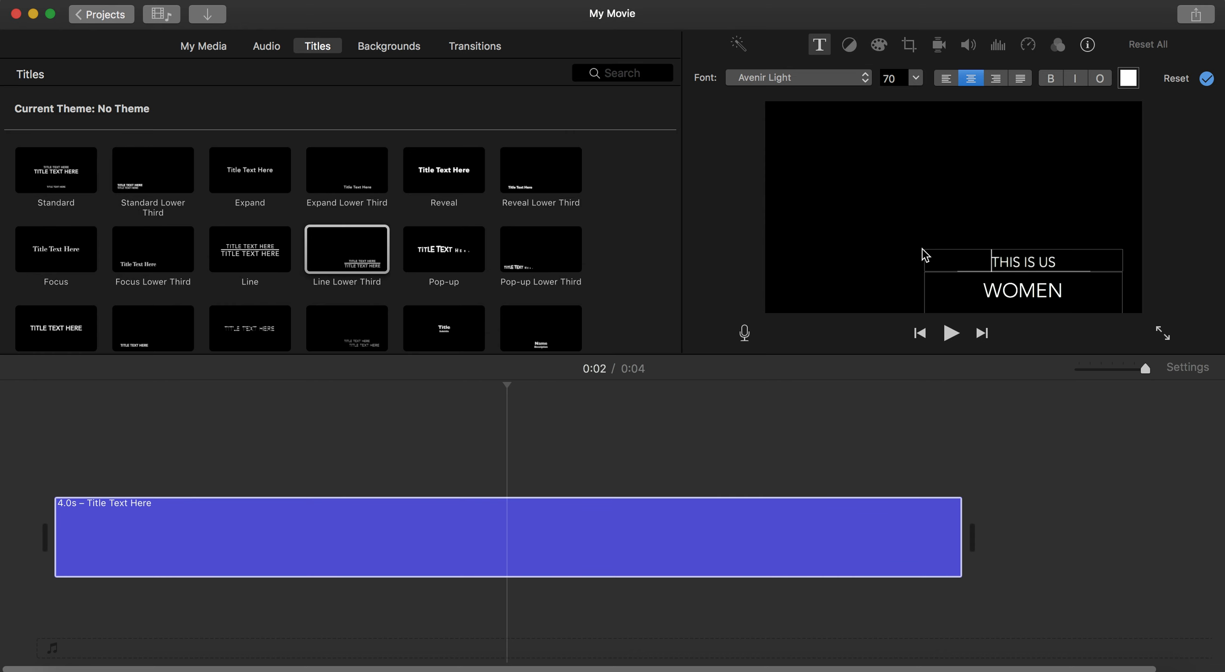
triple_click(937, 290)
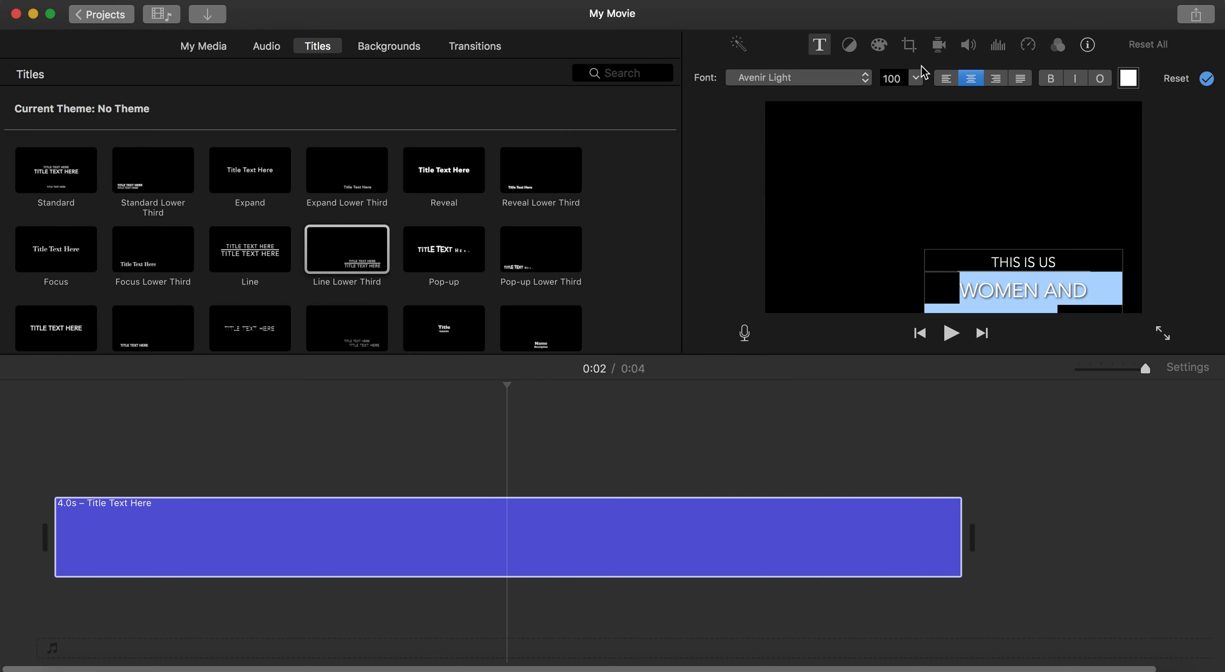
left_click(914, 78)
left_click(890, 131)
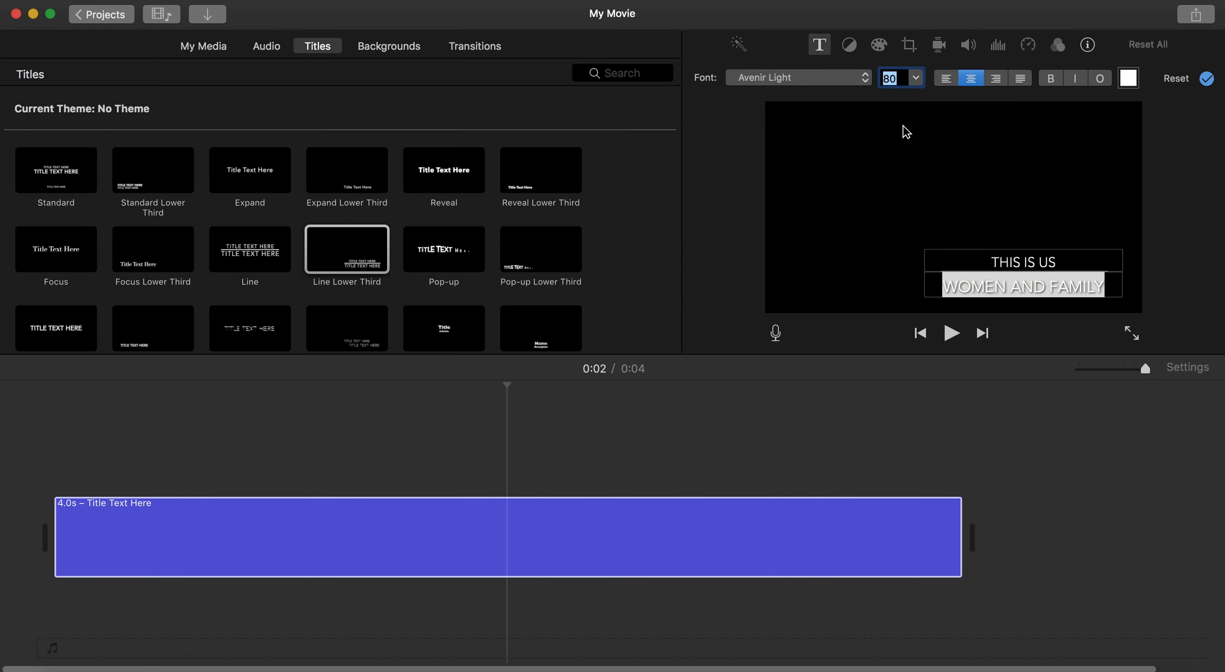
left_click(914, 307)
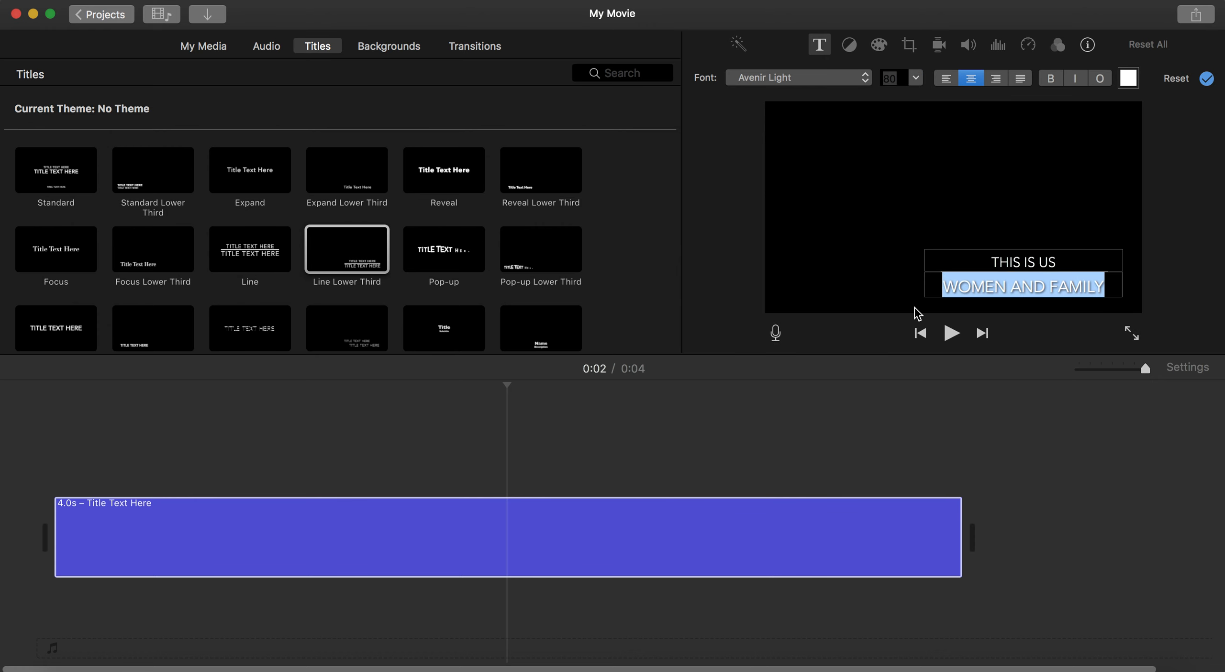
left_click(972, 185)
- Skim through the title clip in the timeline to check its animation
left_click(536, 565)
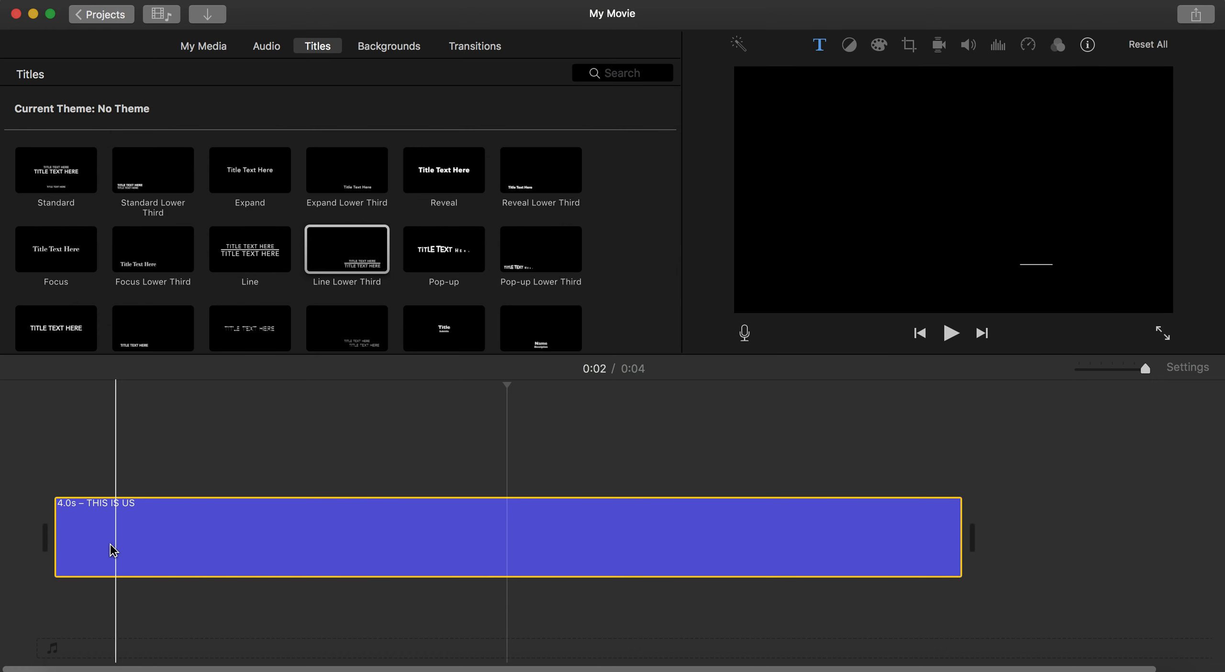
left_click(331, 569)
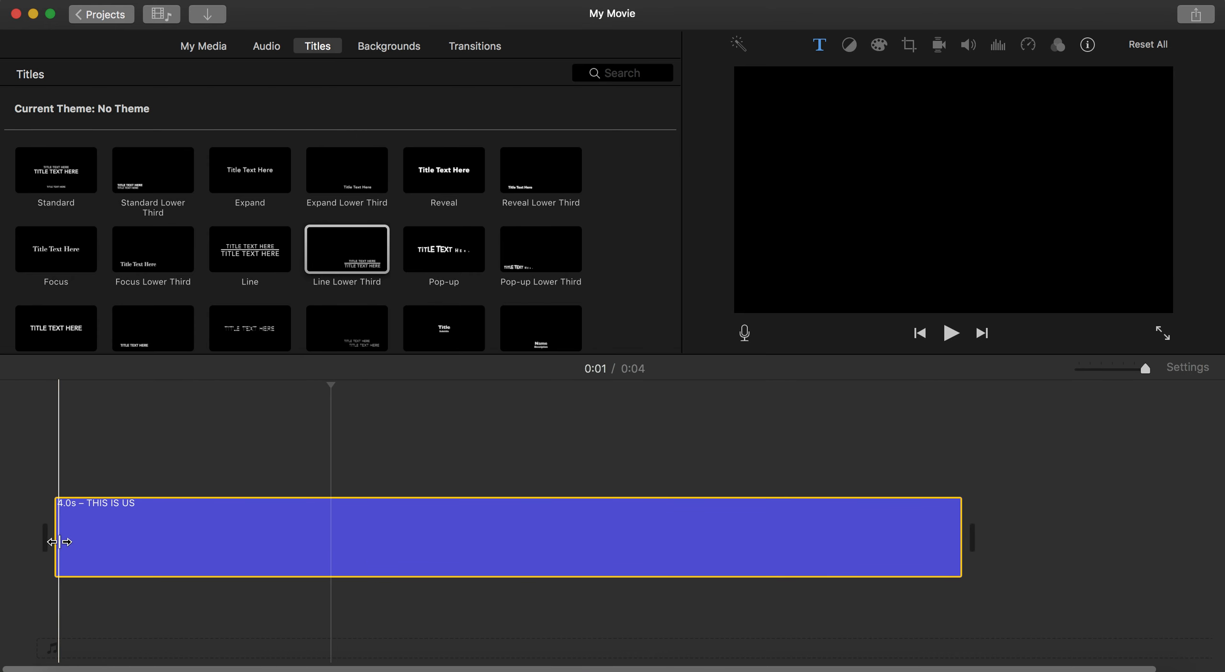
left_click_drag(56, 543, 57, 544)
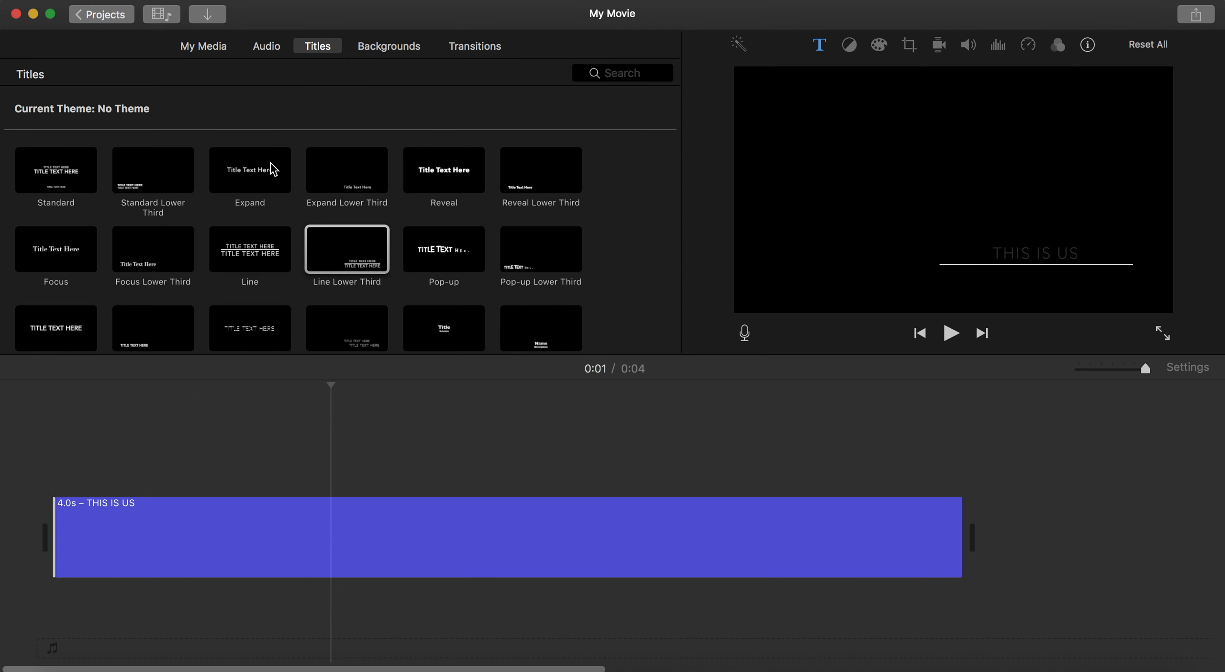
- Place the Pinstripes background above the title clip, aligned with the start of the timeline
left_click(388, 47)
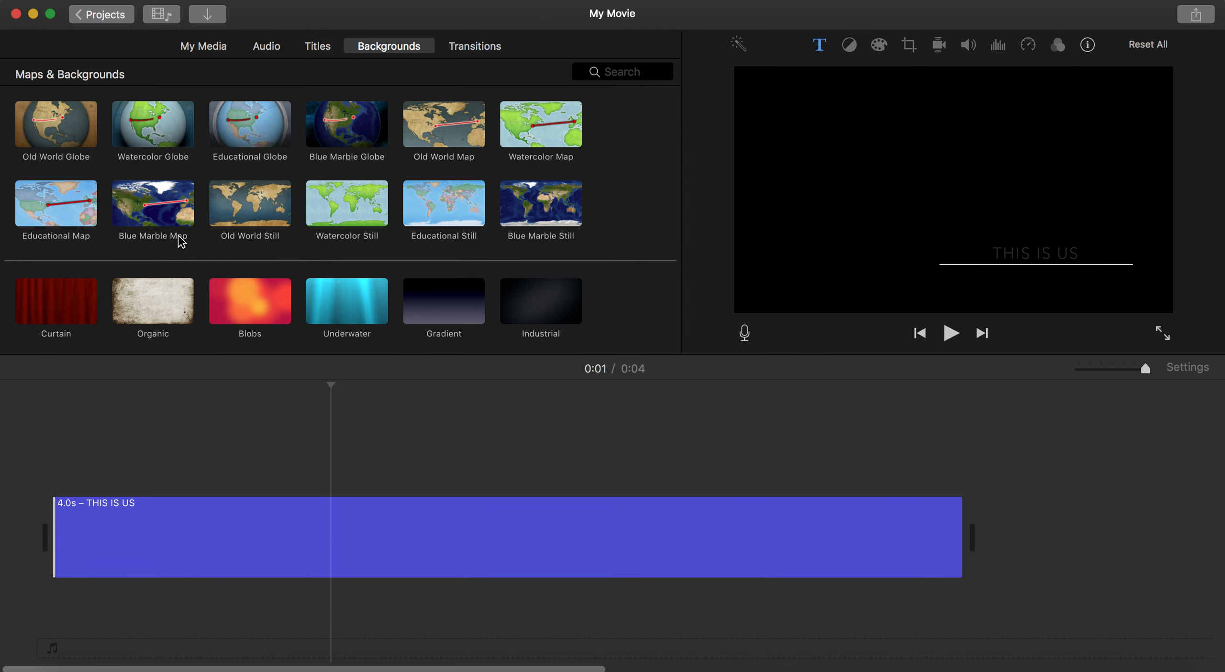
scroll(181, 240, "down", 8)
scroll(181, 241, "down", 3)
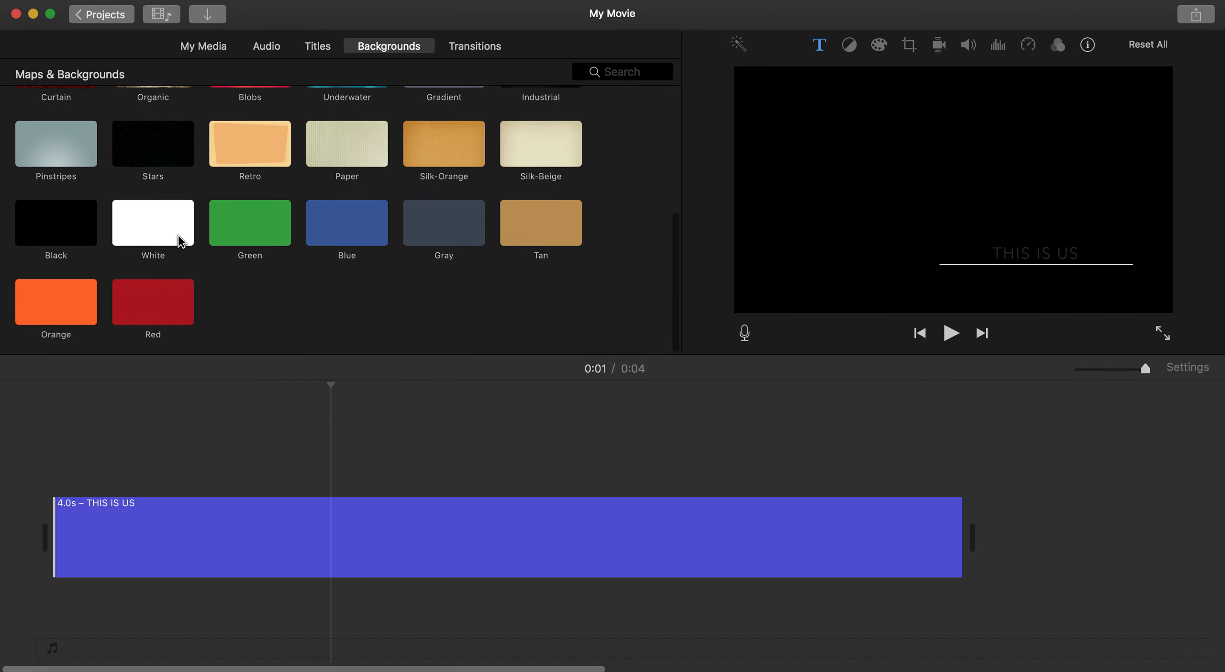
left_click_drag(19, 156, 54, 462)
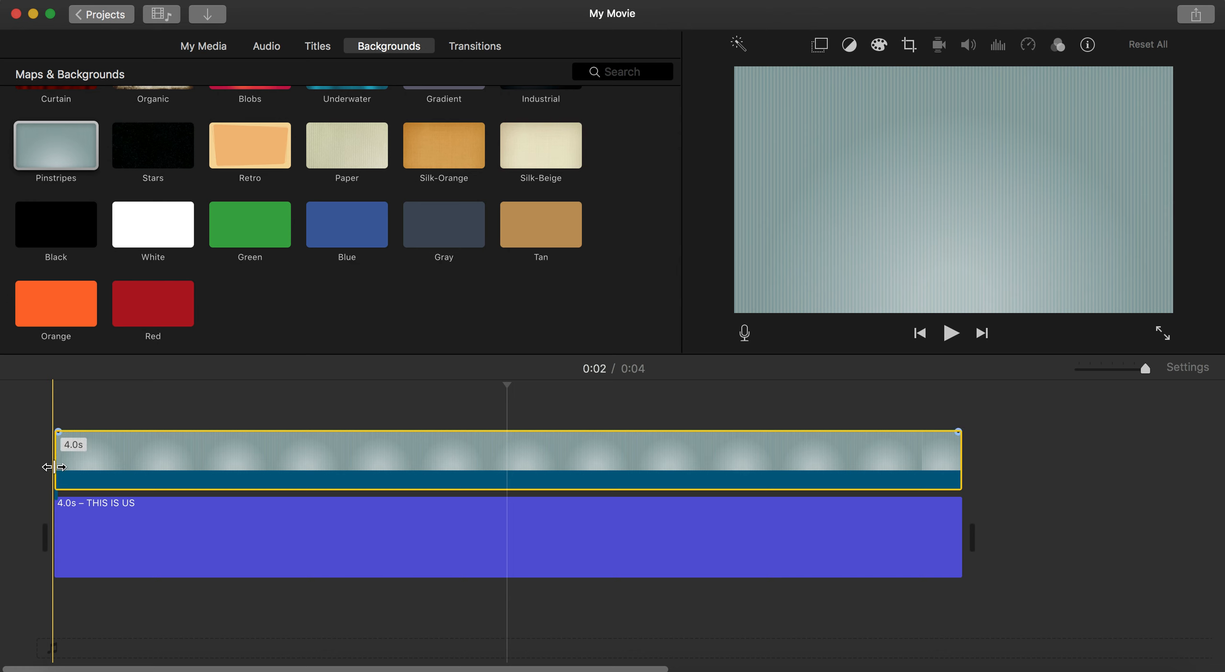
- Play the movie from the start to check how the background and title combine
left_click(58, 484)
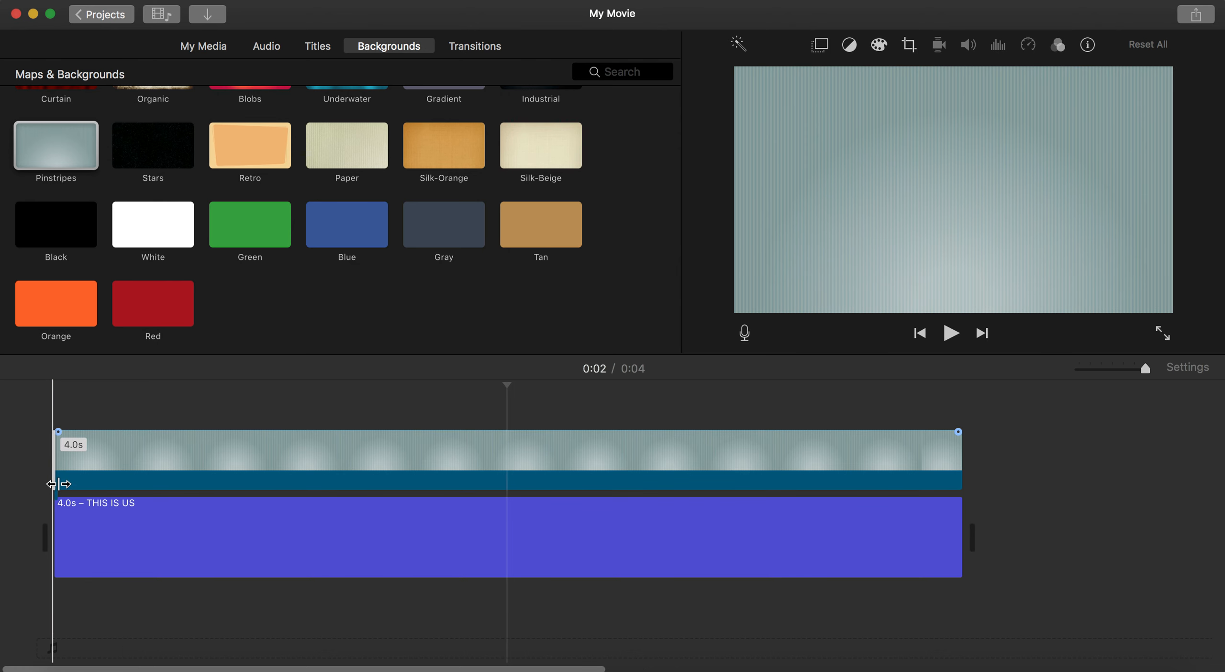
left_click(22, 471)
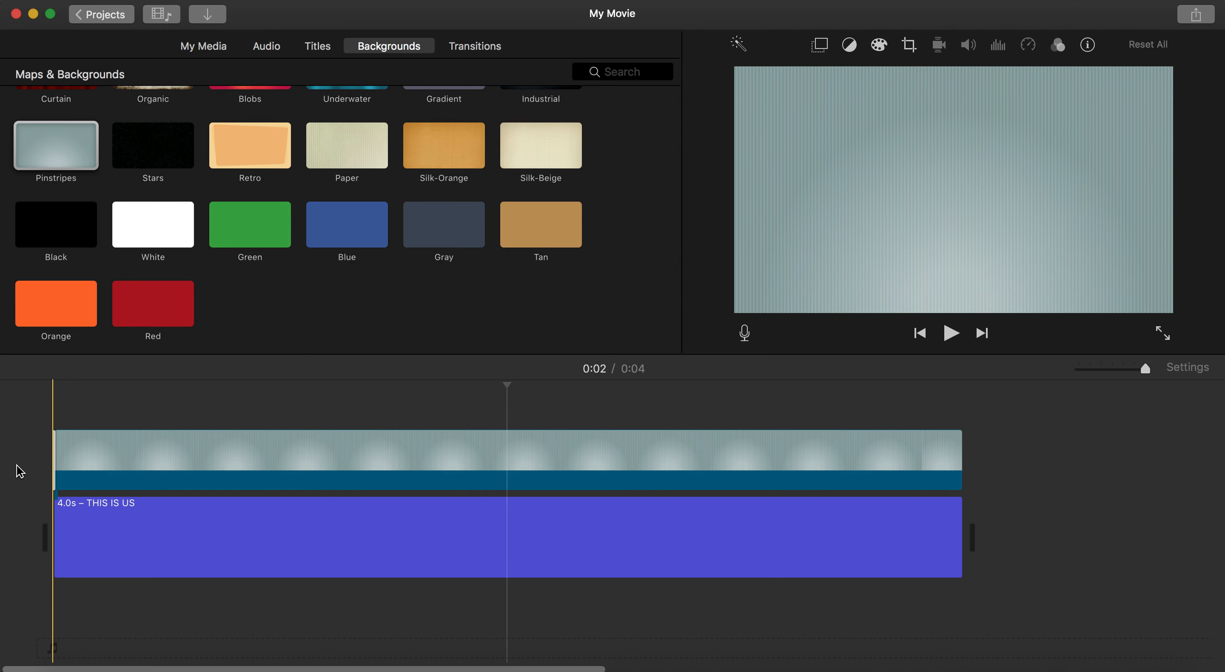
key("space")
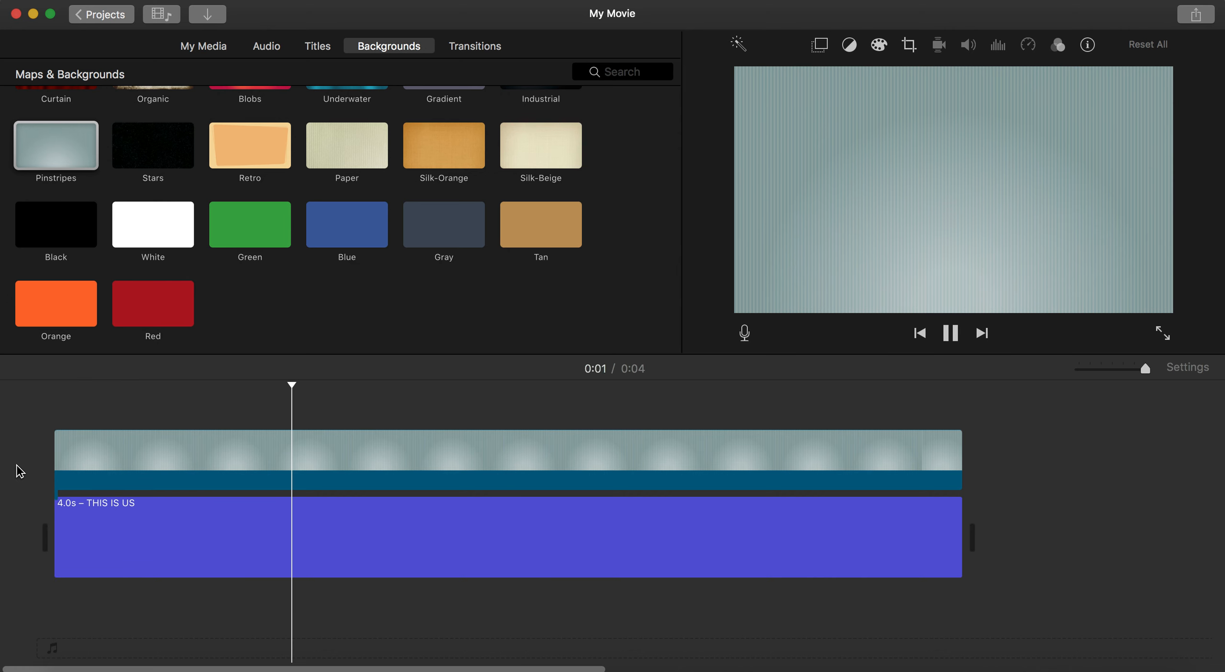
left_click(202, 523)
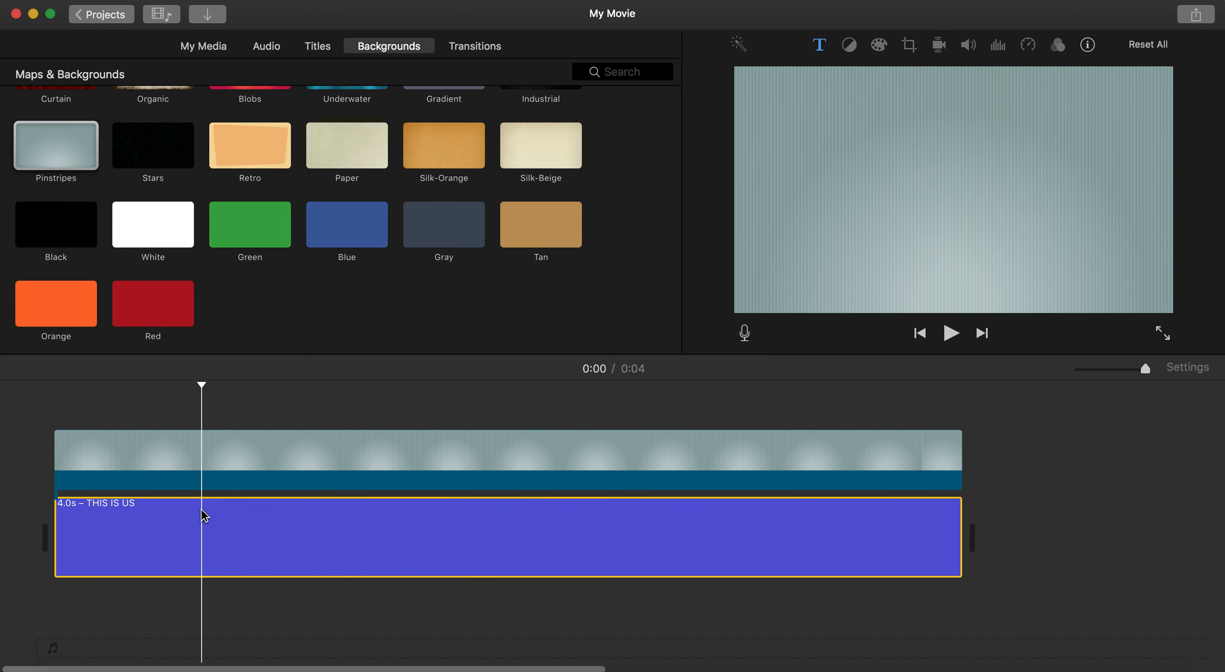
- Move the Pinstripes background down into the main track, ahead of the title clip
left_click_drag(191, 465, 159, 580)
left_click_drag(160, 444, 140, 645)
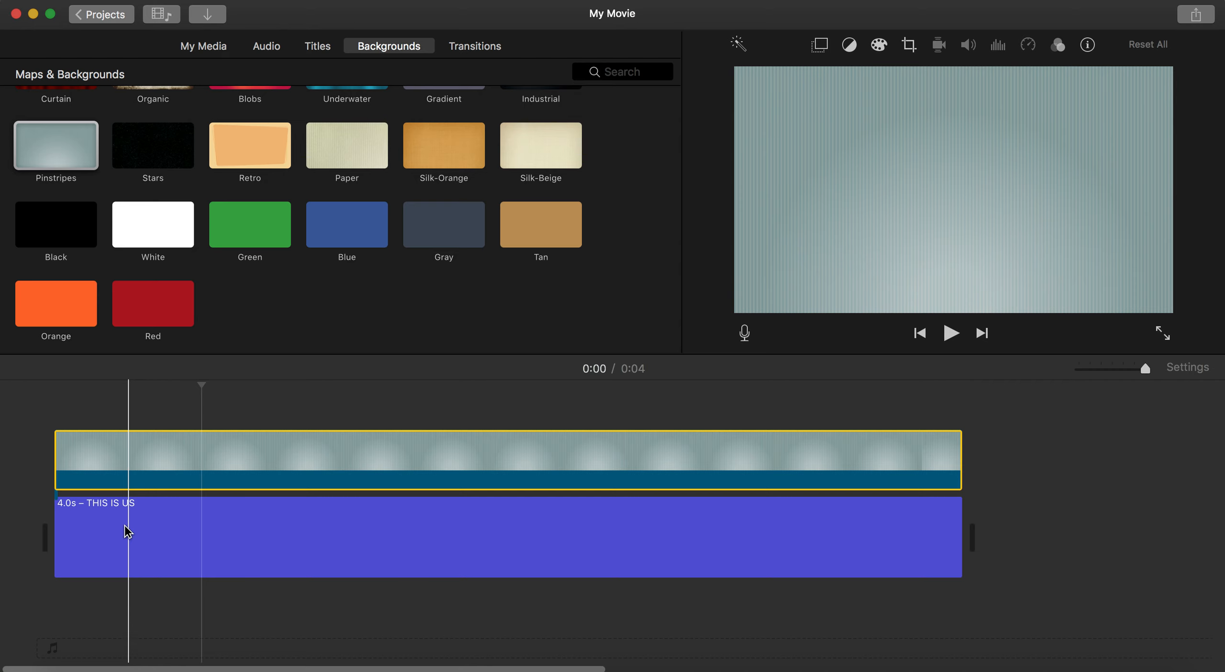
left_click_drag(113, 452, 277, 544)
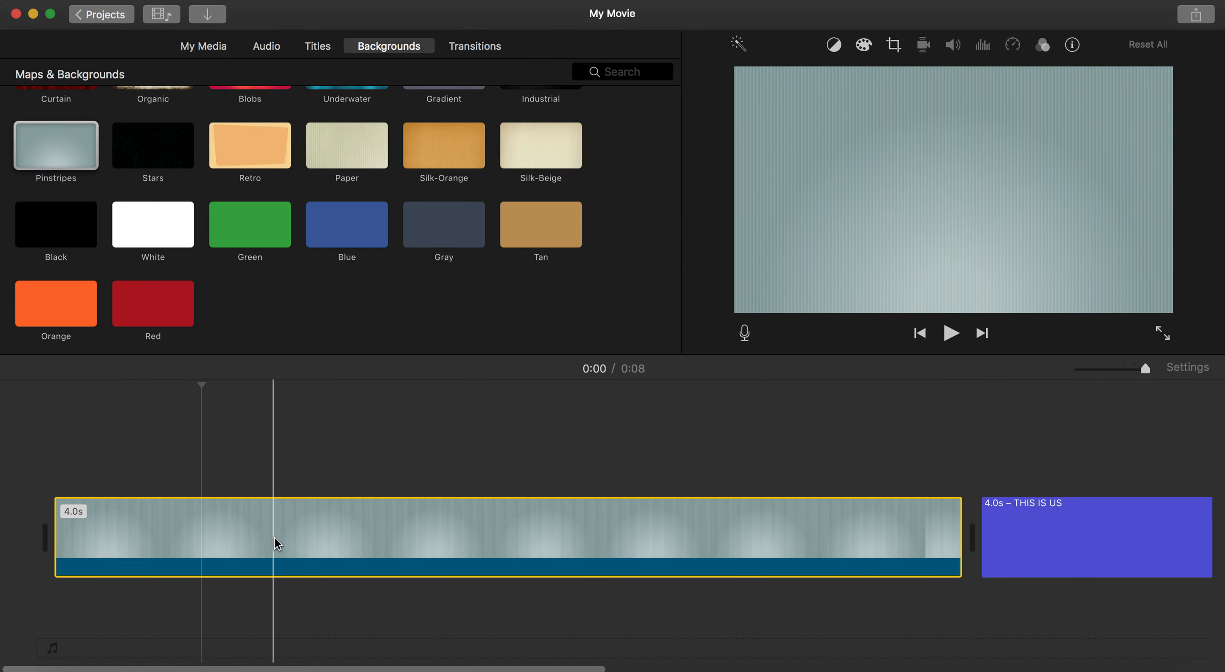
- Attach the THIS IS US title above the start of the Pinstripes clip and play the movie to check it
left_click_drag(1036, 536, 79, 437)
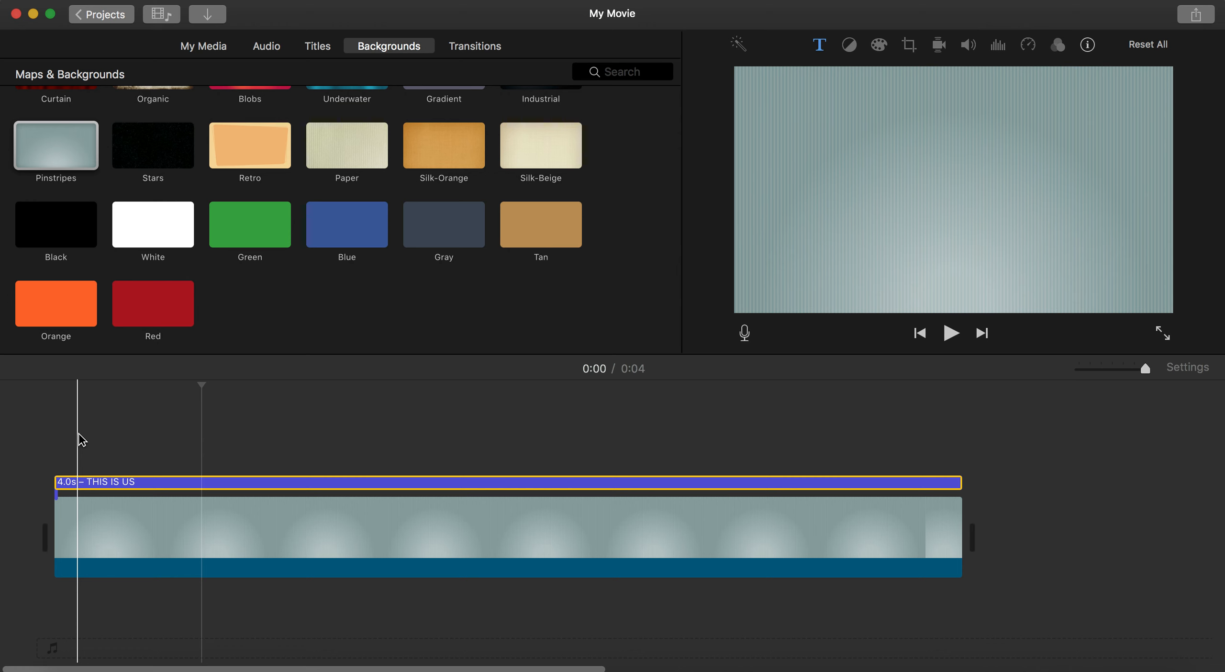
left_click(59, 533)
key("space")
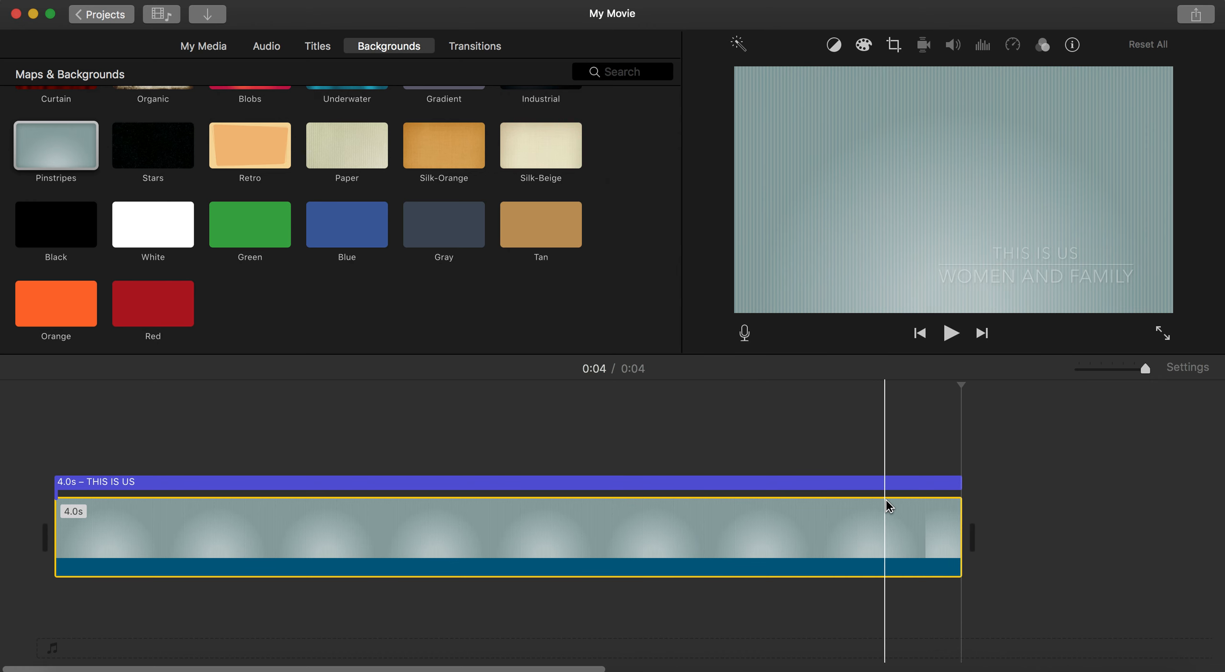
- Extend the end of the Pinstripes clip to 4.8 s, past the end of the title, and play the movie
left_click_drag(959, 540, 1142, 555)
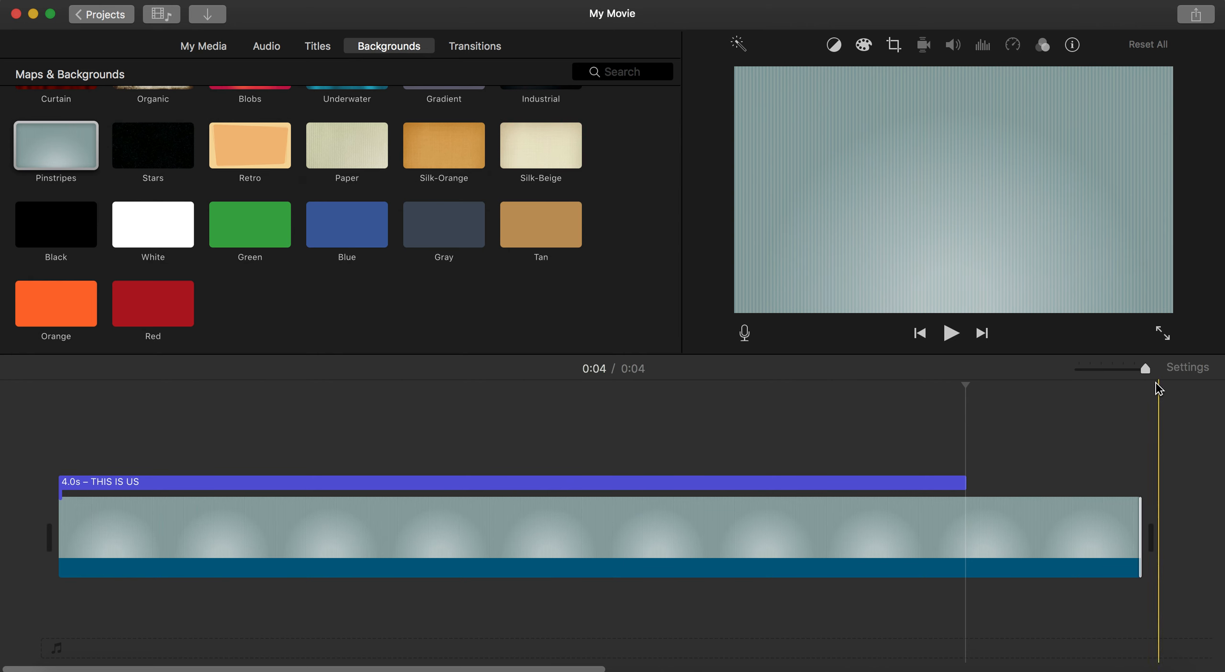
left_click_drag(1147, 371, 1113, 374)
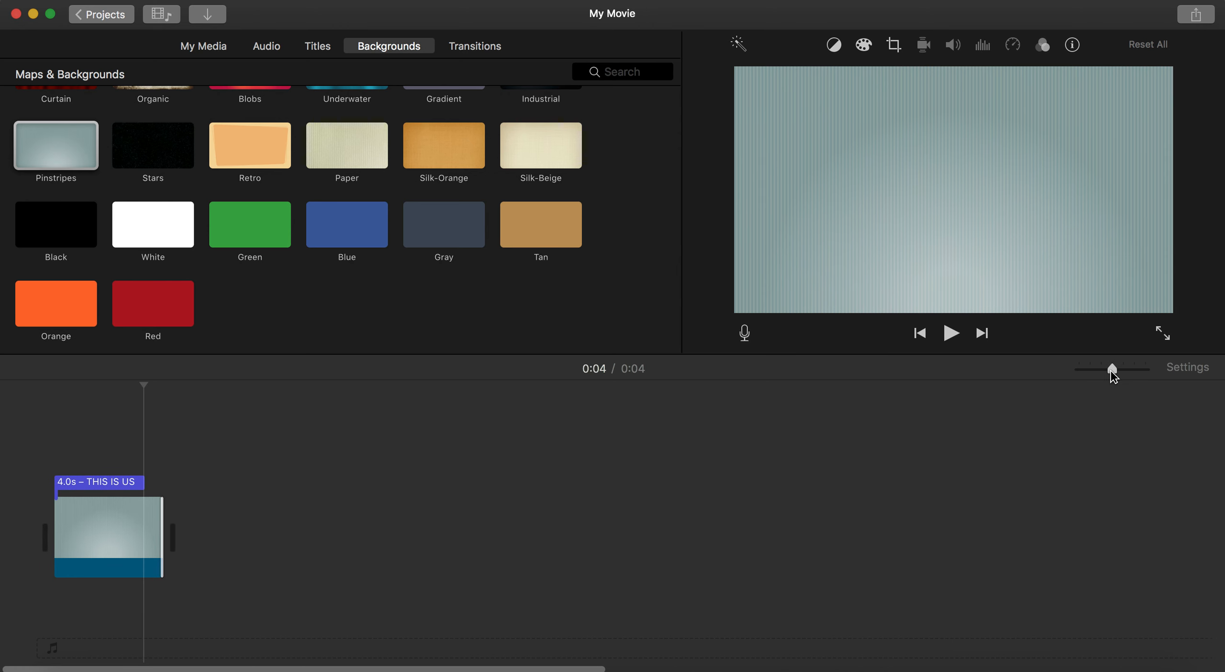
left_click_drag(1114, 377, 1108, 377)
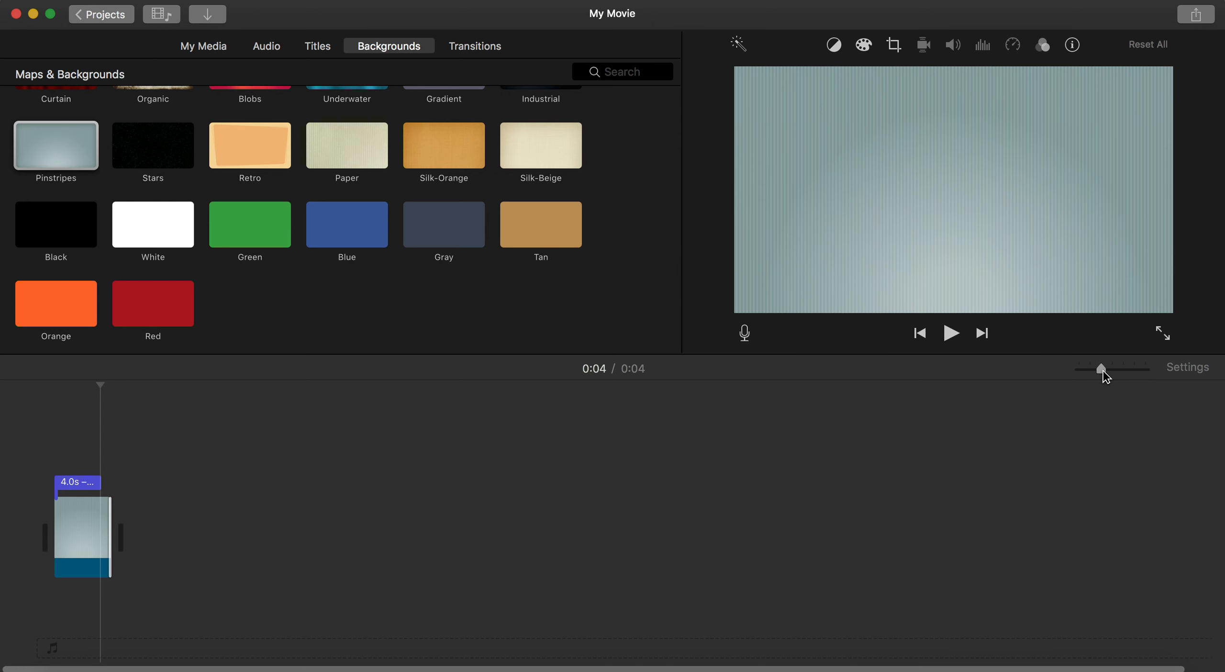
key("space")
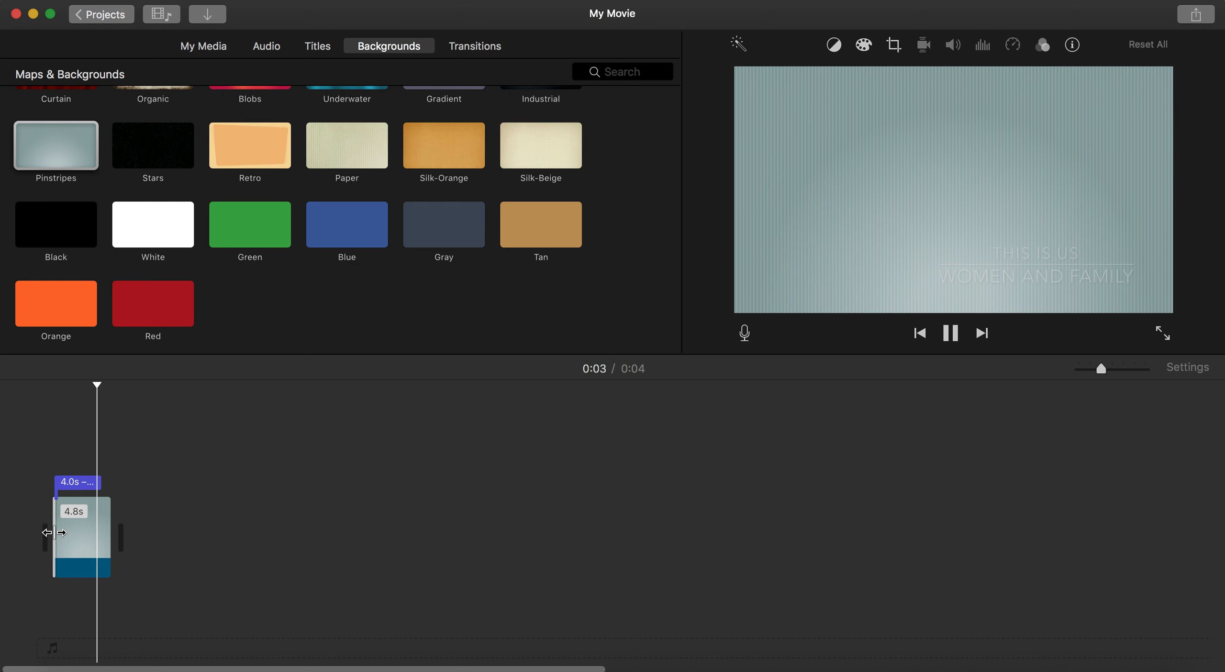
- Add a Cross Dissolve transition at the end of the Pinstripes clip
left_click(476, 46)
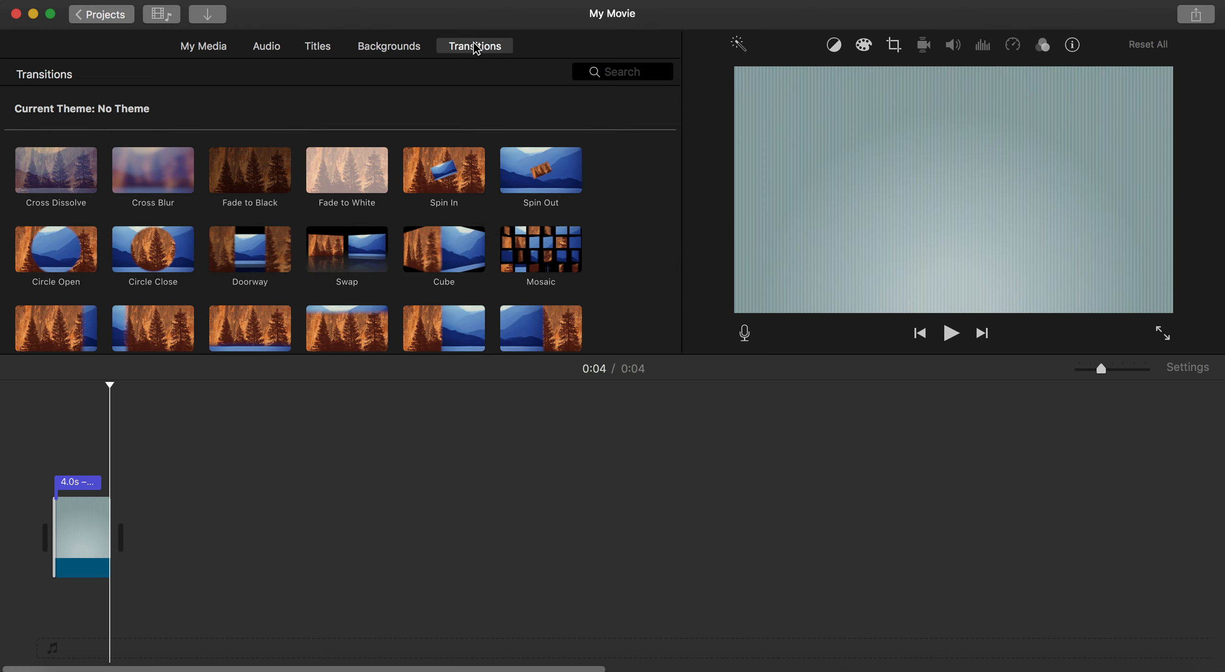
left_click(70, 171)
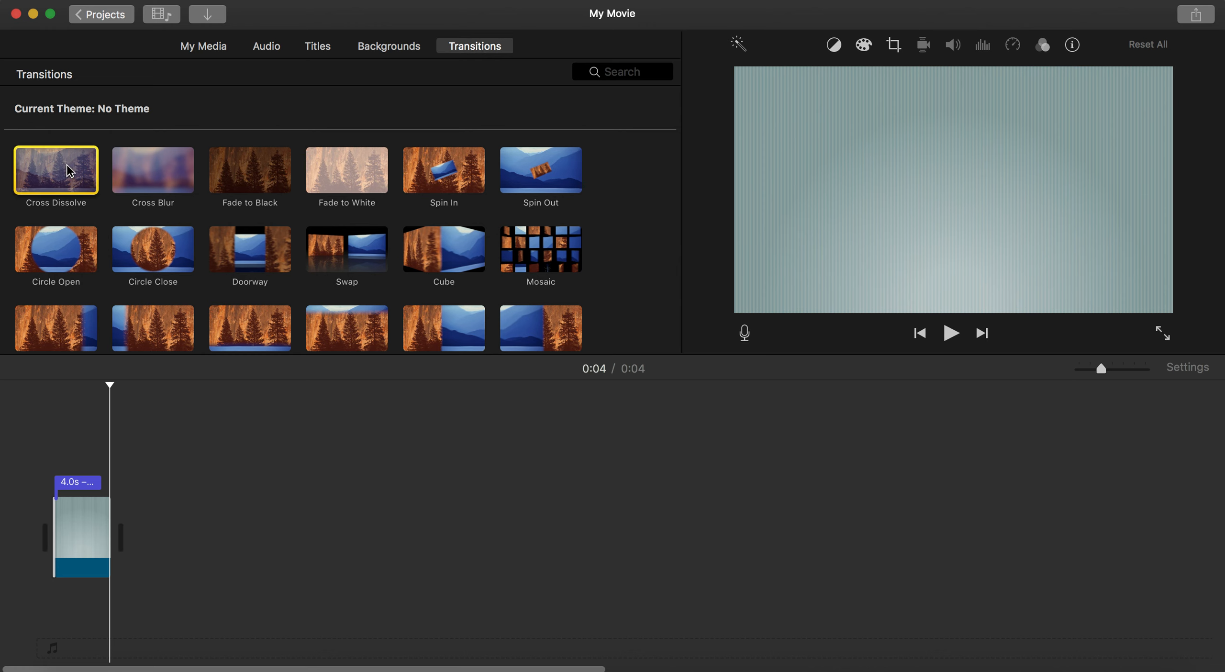
left_click_drag(70, 171, 178, 558)
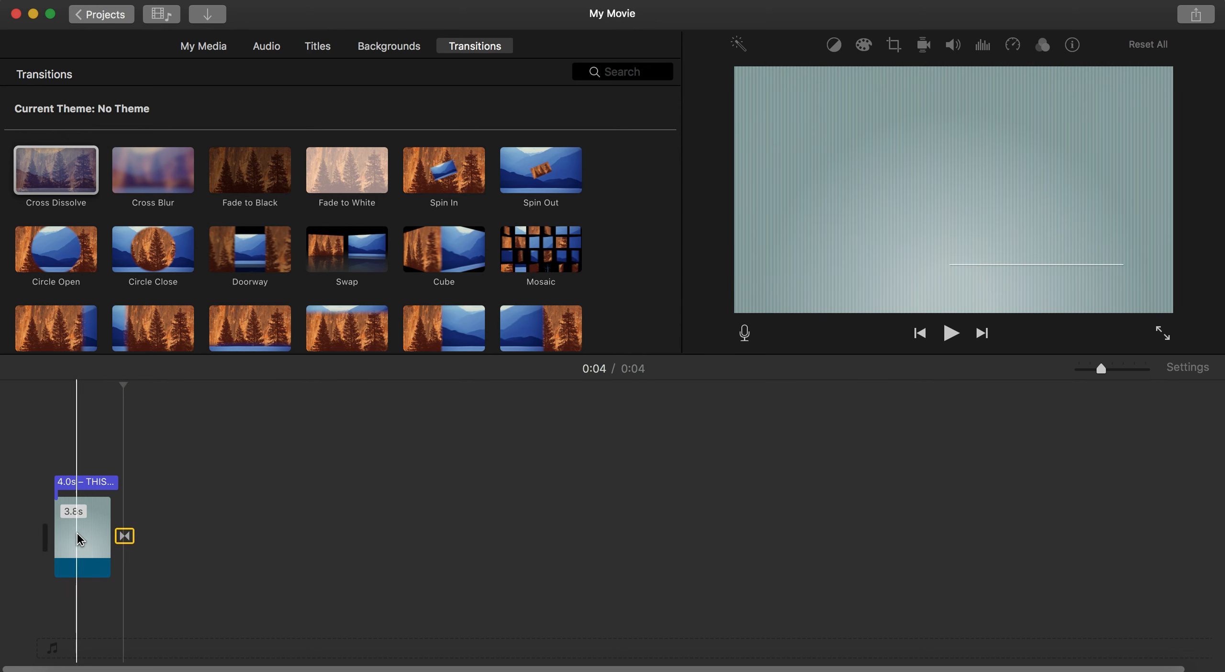
- Lengthen the Pinstripes clip and the THIS IS US title above it to 5.6 s each
left_click(85, 539)
mouse_move(110, 574)
left_mouse_down()
mouse_move(201, 582)
mouse_move(123, 555)
left_mouse_up()
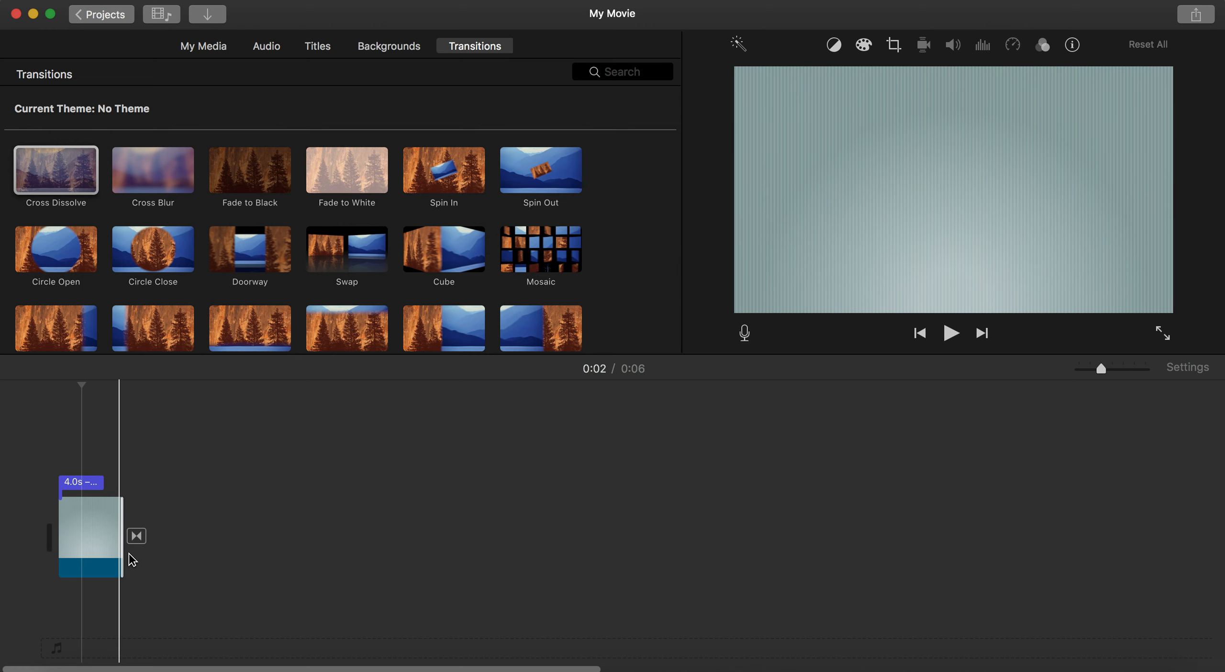
left_click(85, 493)
left_click_drag(103, 486, 117, 487)
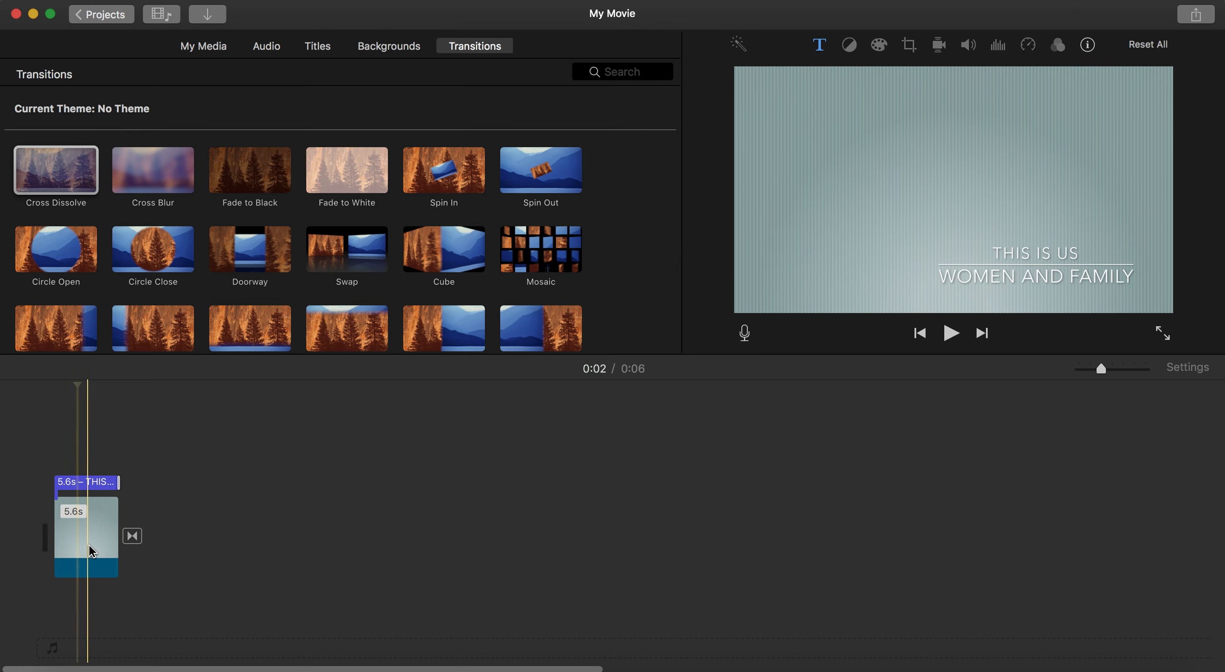
- Replace the Pinstripes clip under the title with the Organic background
left_click(92, 551)
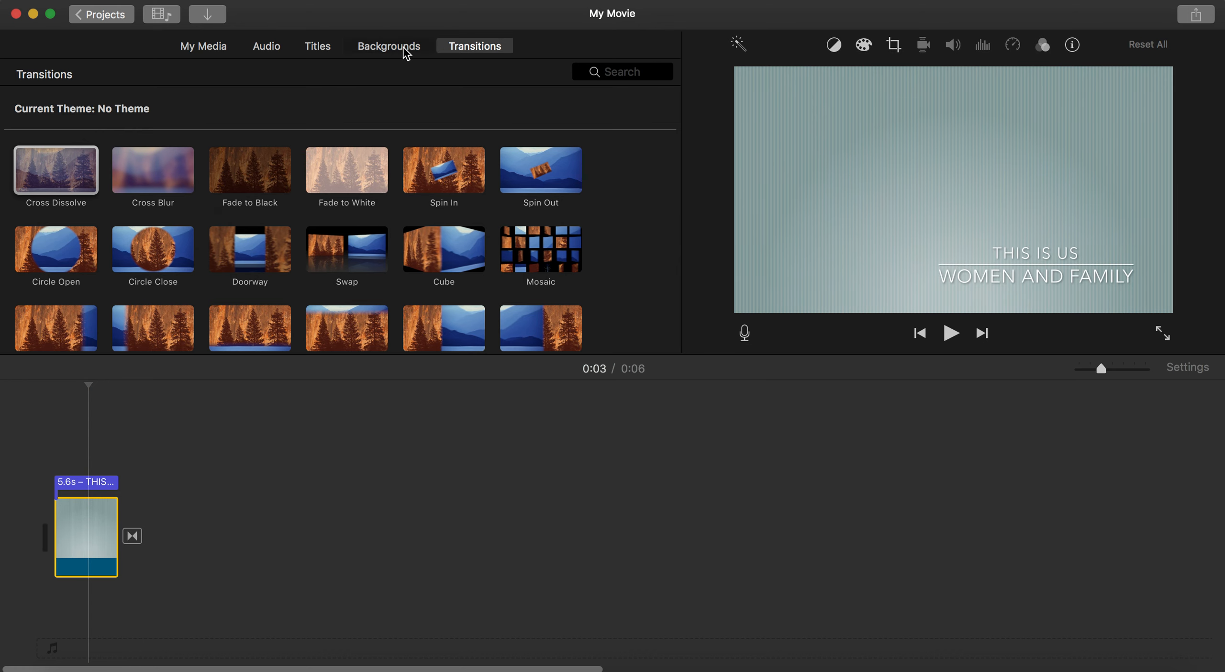
left_click(389, 45)
scroll(257, 224, "up", 4)
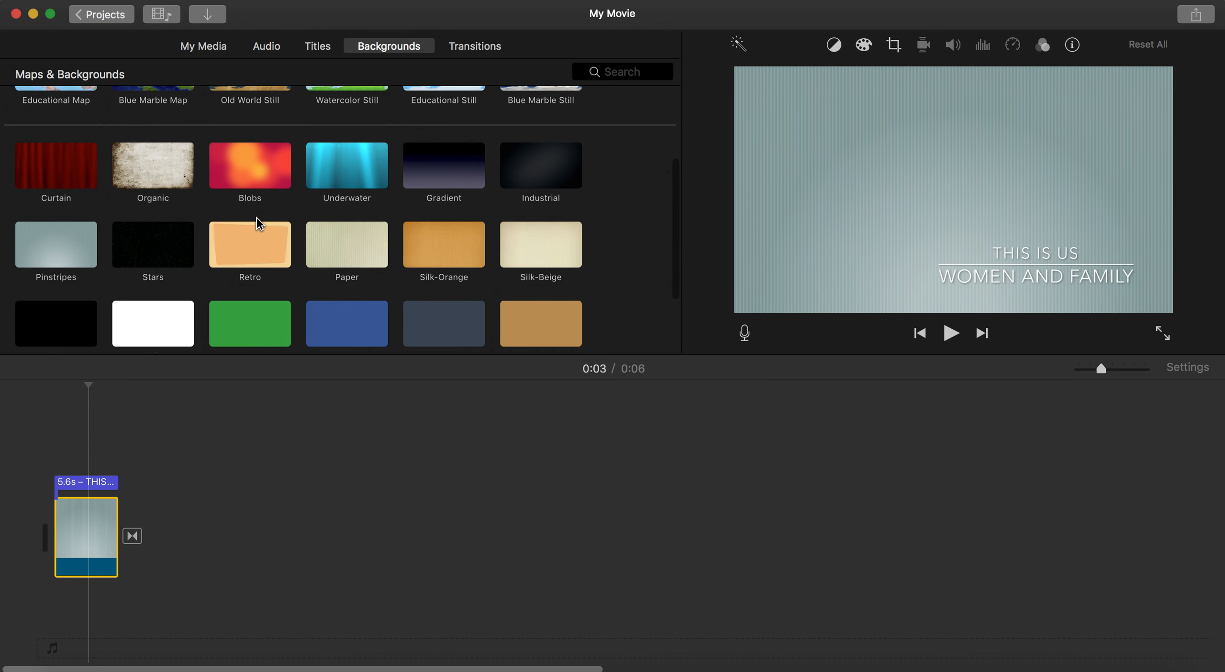
left_click_drag(185, 192, 85, 546)
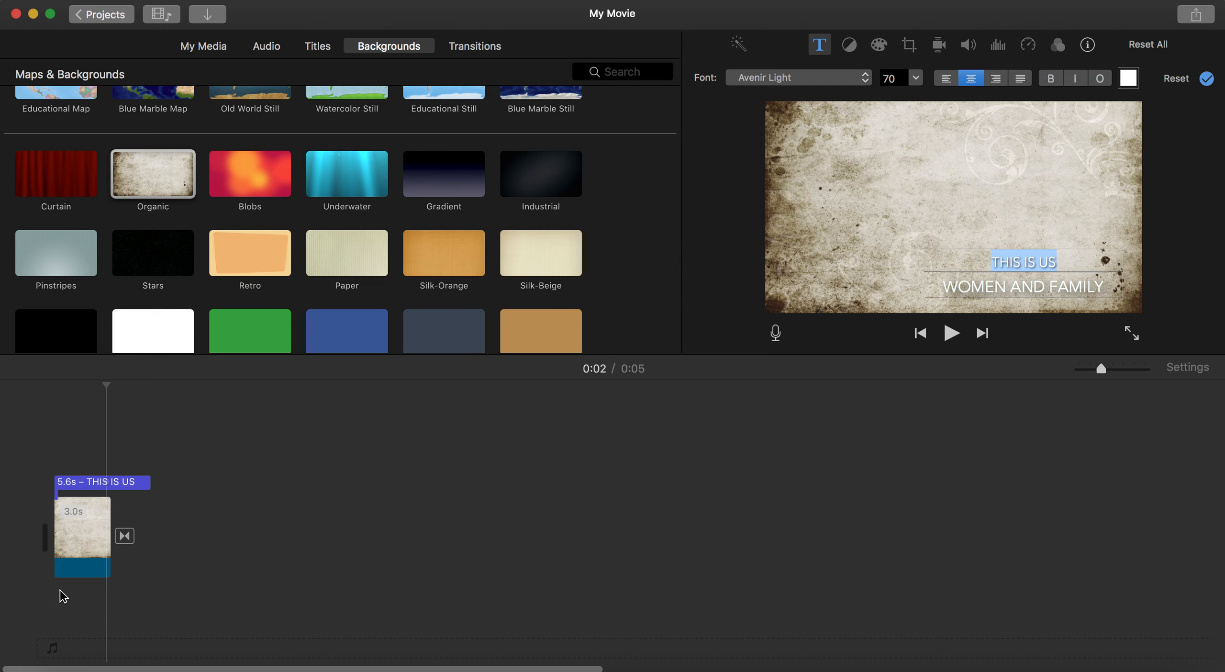
- Extend the Organic clip to 5.6 s to match the title and play the movie from the start
left_click_drag(111, 526, 141, 531)
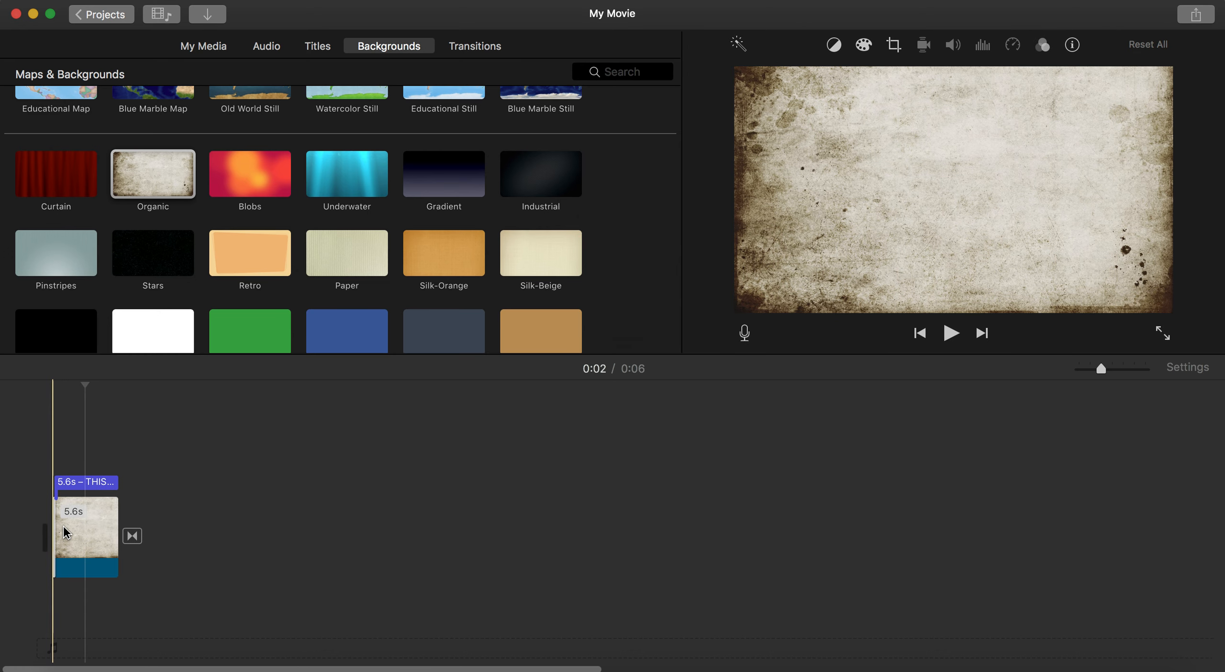
key("space")
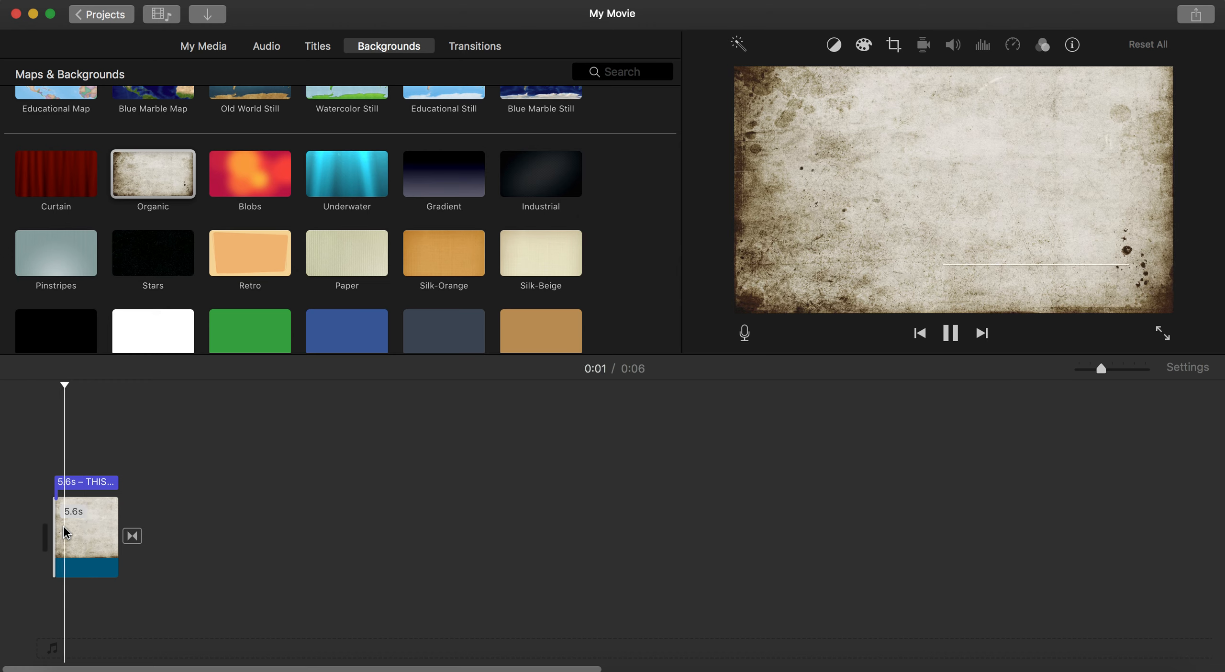